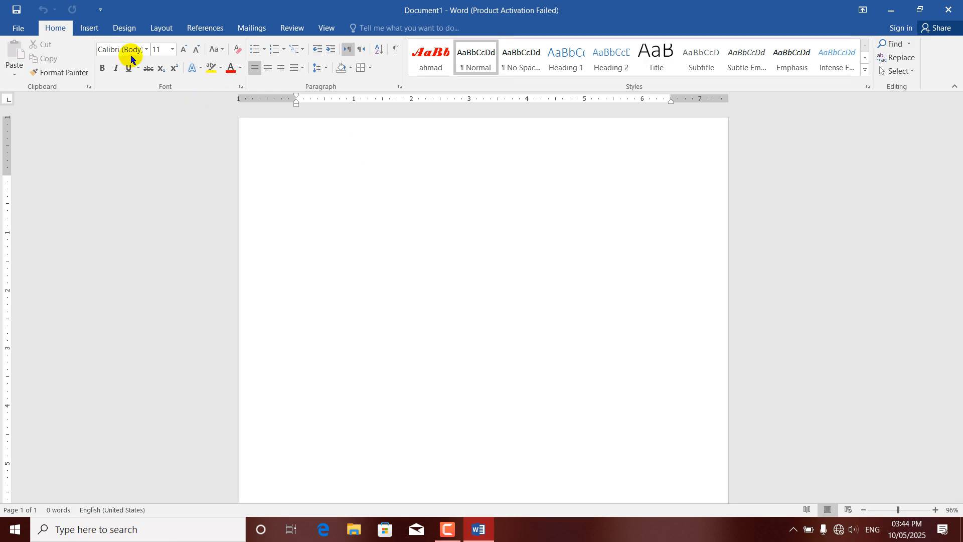
Step: Insert the laptop picture lenovo_e580_computer_laptop_hire_rental_hamburg_cannes.png from the Pictures folder into the blank document
click(85, 29)
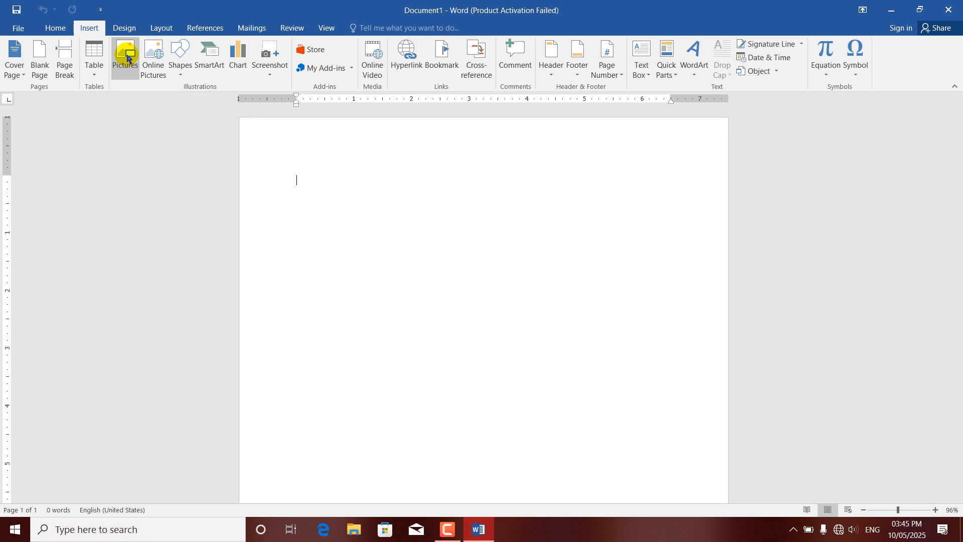
click(126, 58)
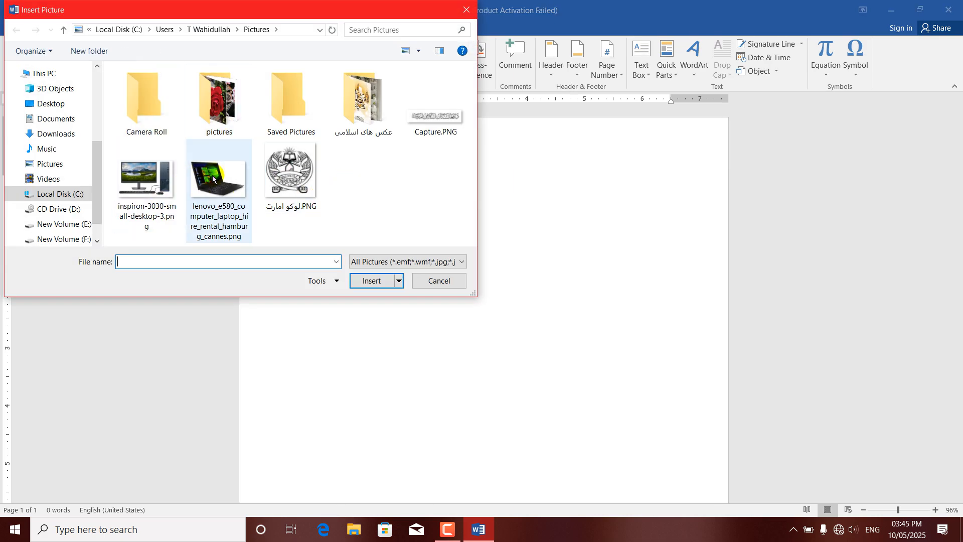
click(221, 184)
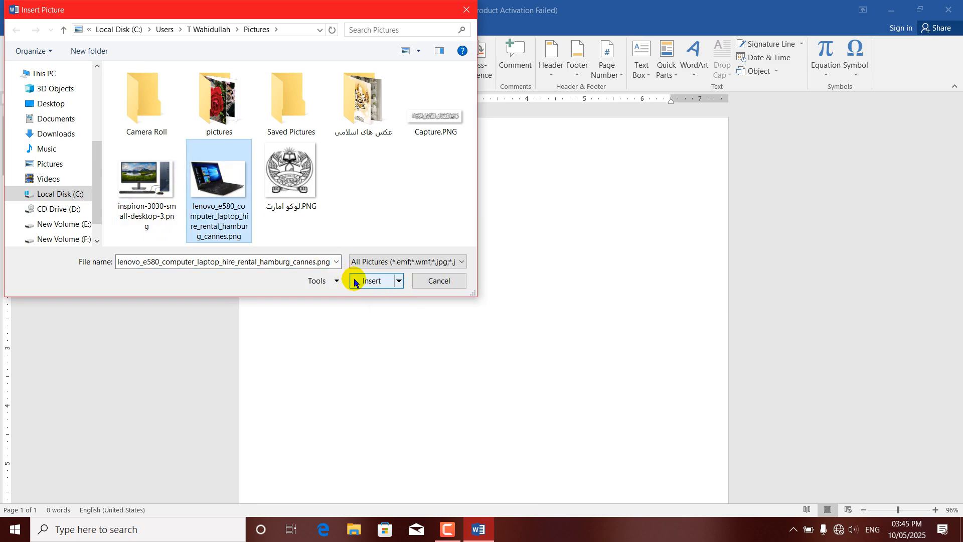
click(370, 282)
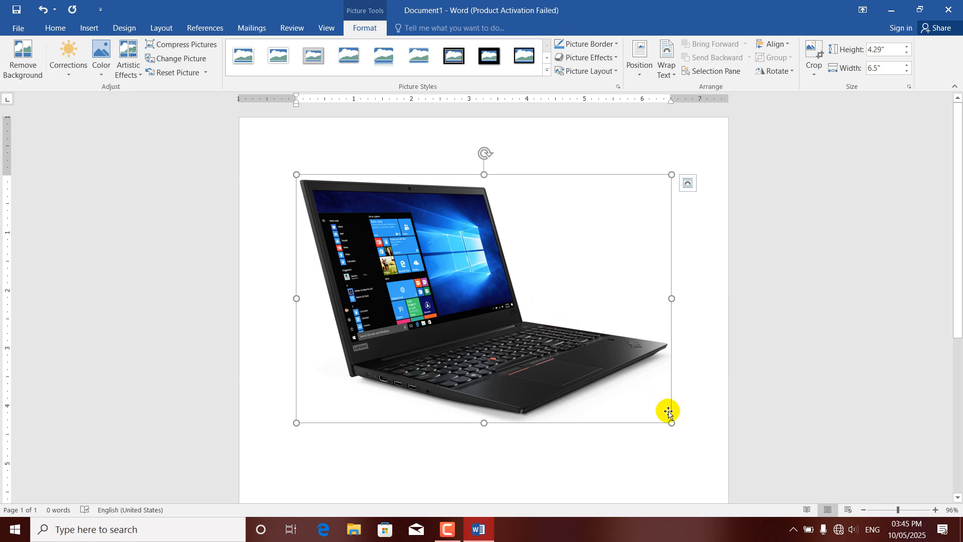
Step: Resize the laptop picture freehand to about 3.55" high and 5.58" wide and deselect it
drag(672, 423, 598, 385)
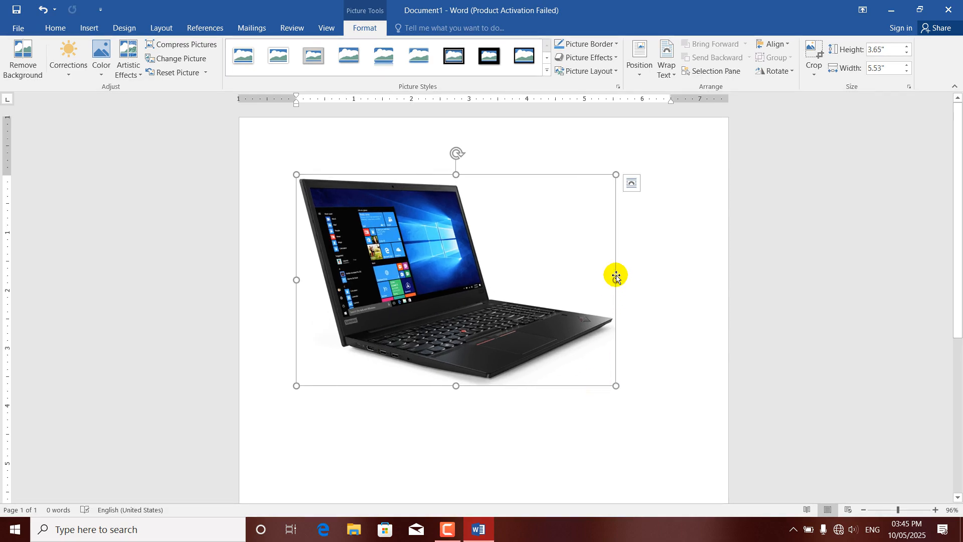
mouse_move(616, 280)
mouse_down()
mouse_move(698, 286)
mouse_move(610, 284)
mouse_move(639, 279)
mouse_move(621, 280)
mouse_up()
mouse_move(458, 385)
mouse_down()
mouse_move(462, 460)
mouse_move(460, 380)
mouse_up()
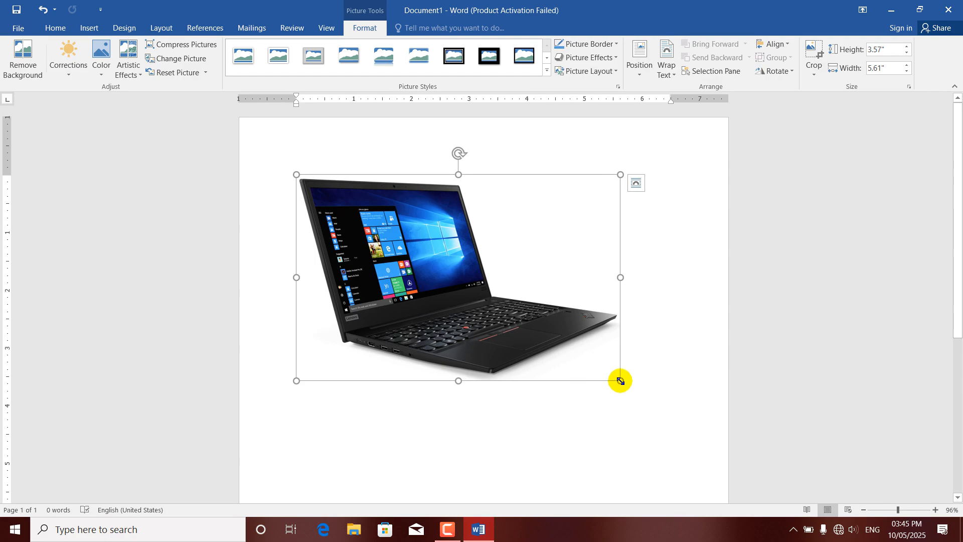
mouse_move(621, 381)
mouse_down()
mouse_move(483, 322)
mouse_move(406, 260)
mouse_move(618, 393)
mouse_move(604, 380)
mouse_up()
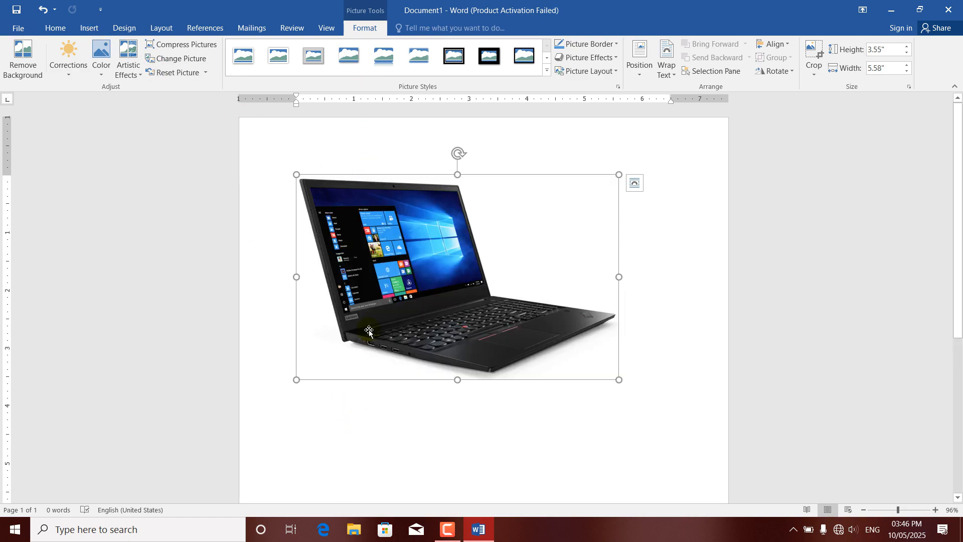
click(331, 454)
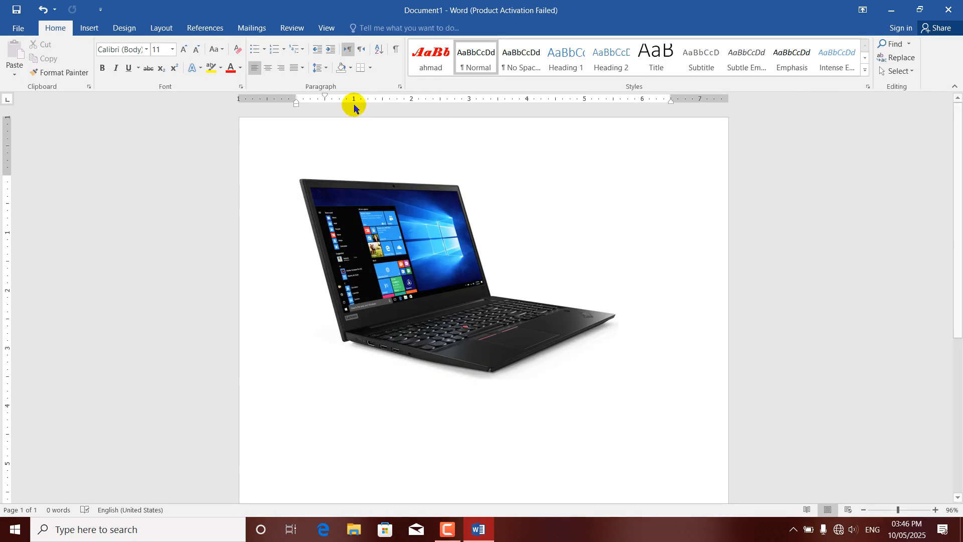
Step: Delete the laptop picture from the document
click(405, 245)
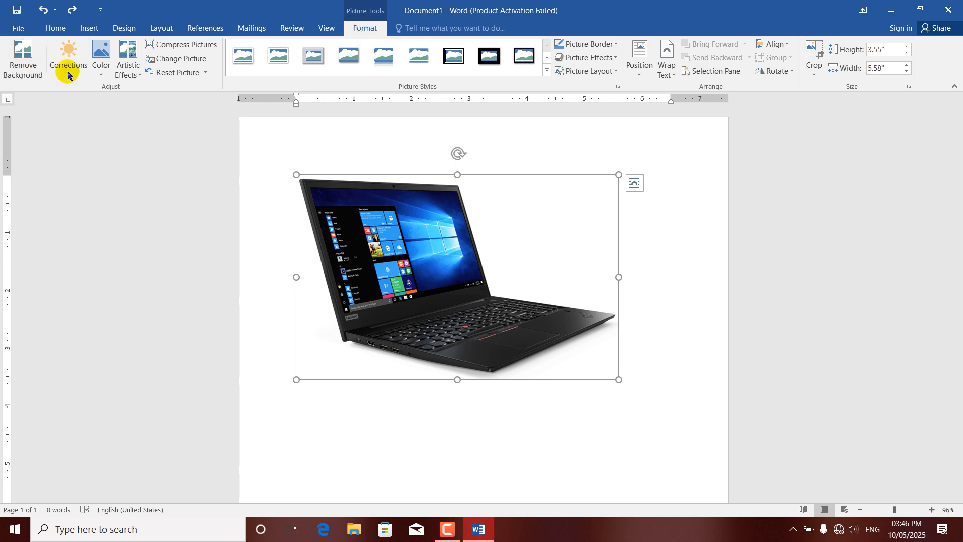
drag(392, 237, 425, 245)
key(Delete)
Step: Insert the picture FB_IMG_1732289344392.jpg from the عکس های اسلامی subfolder of Pictures
click(89, 30)
click(123, 62)
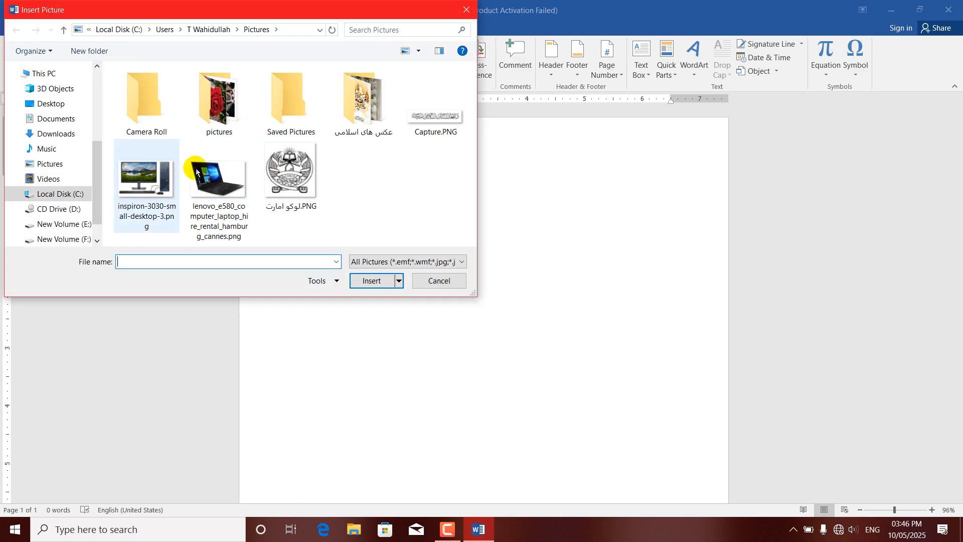
double_click(365, 102)
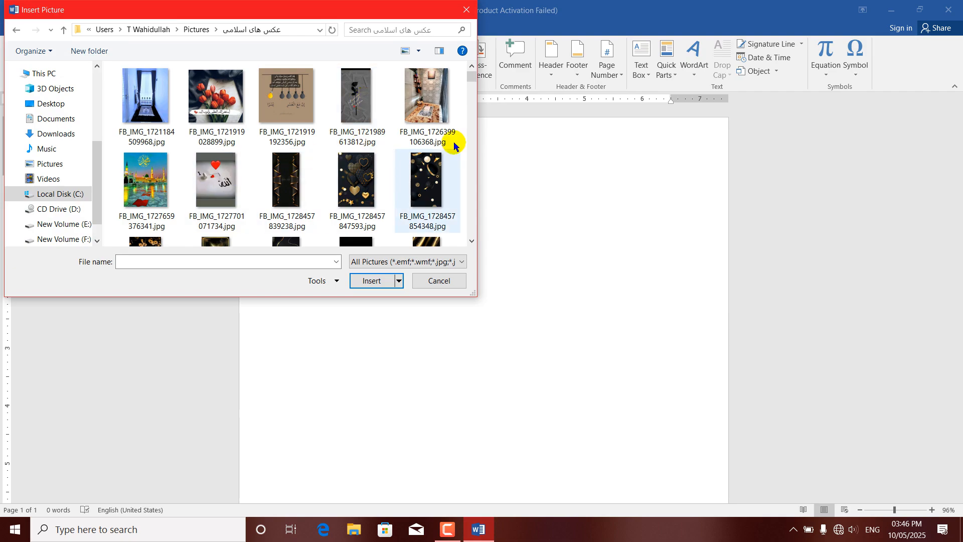
drag(471, 81, 473, 102)
click(365, 130)
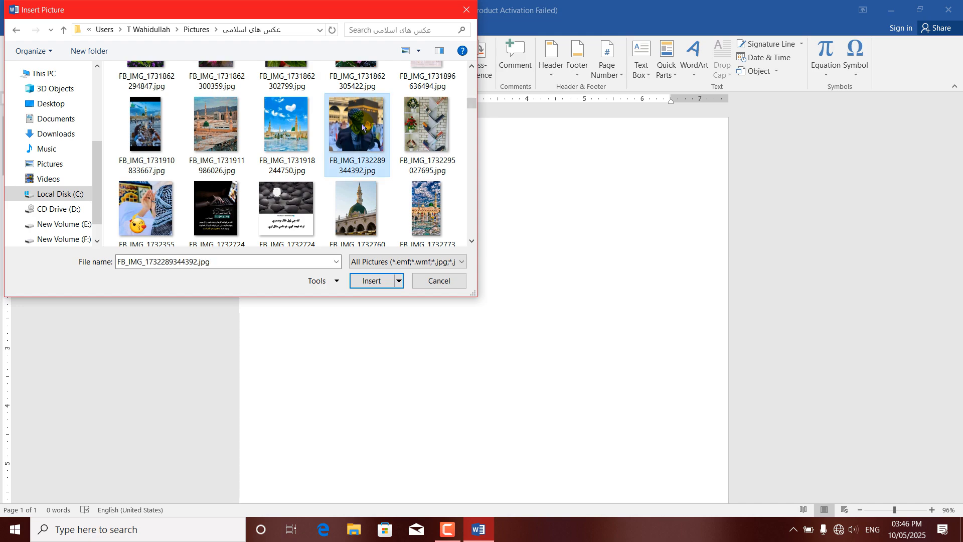
click(366, 282)
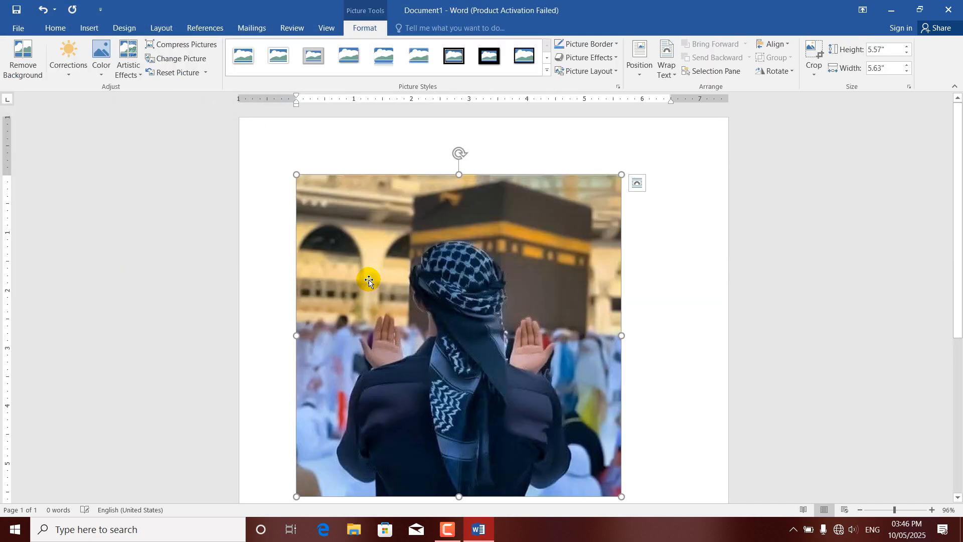
Step: Start Remove Background on the inserted picture and mark spots on the lower back of the jacket as areas to keep
drag(960, 220, 959, 254)
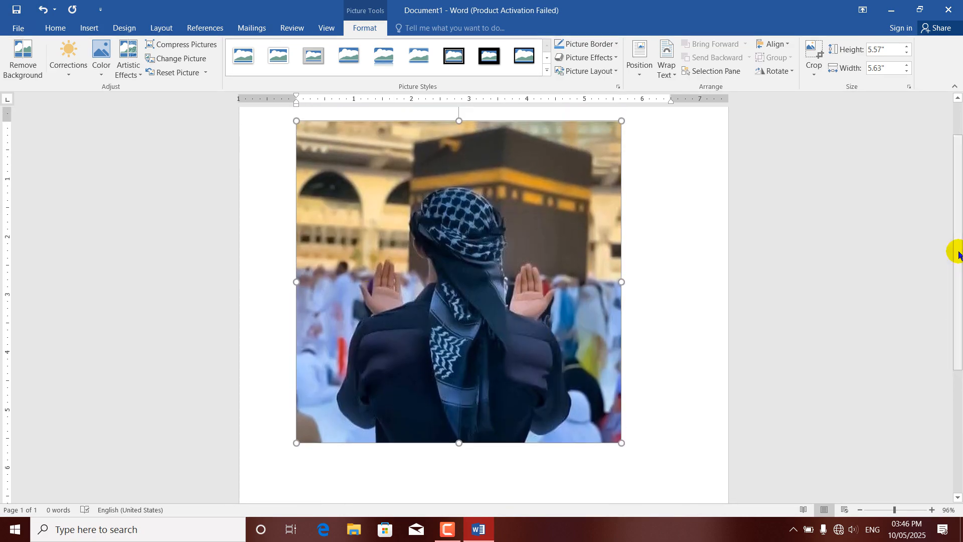
click(23, 68)
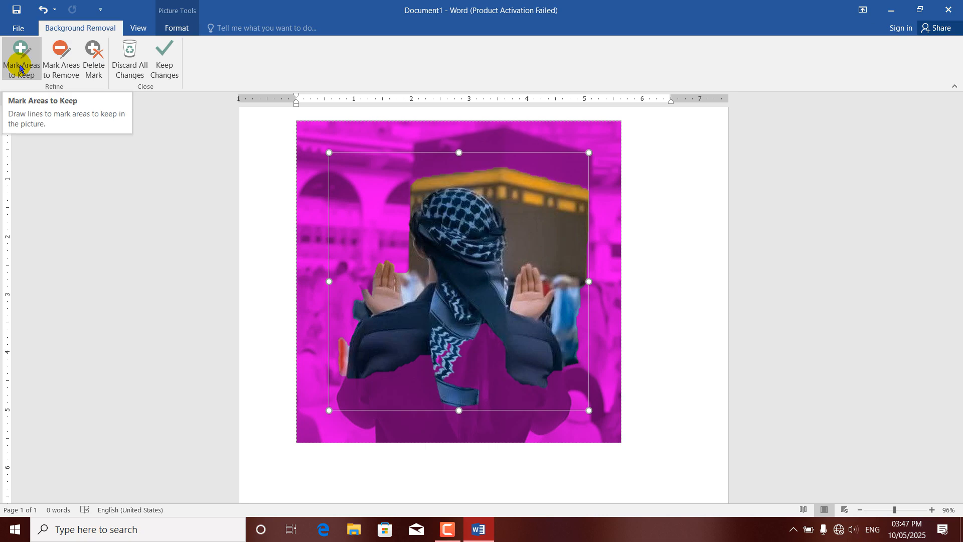
click(20, 68)
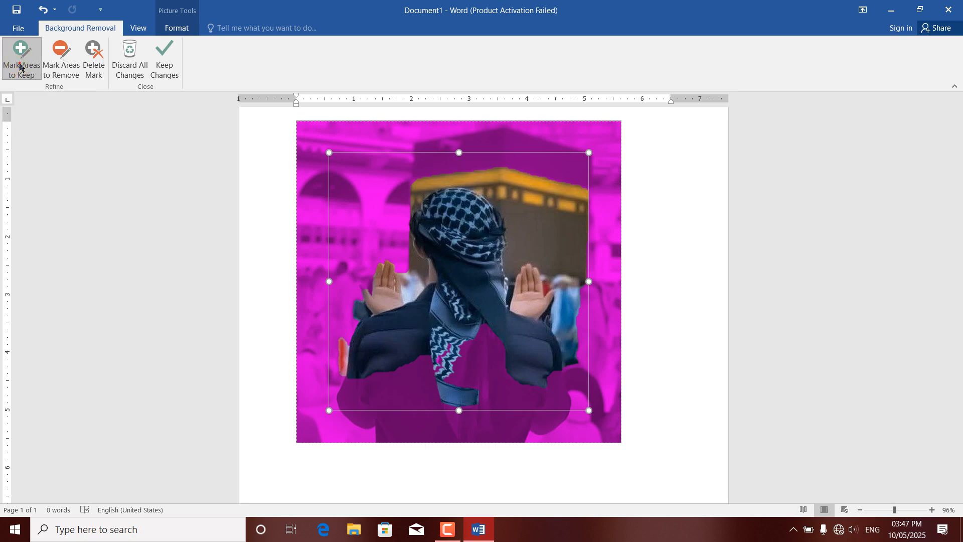
click(488, 348)
click(504, 399)
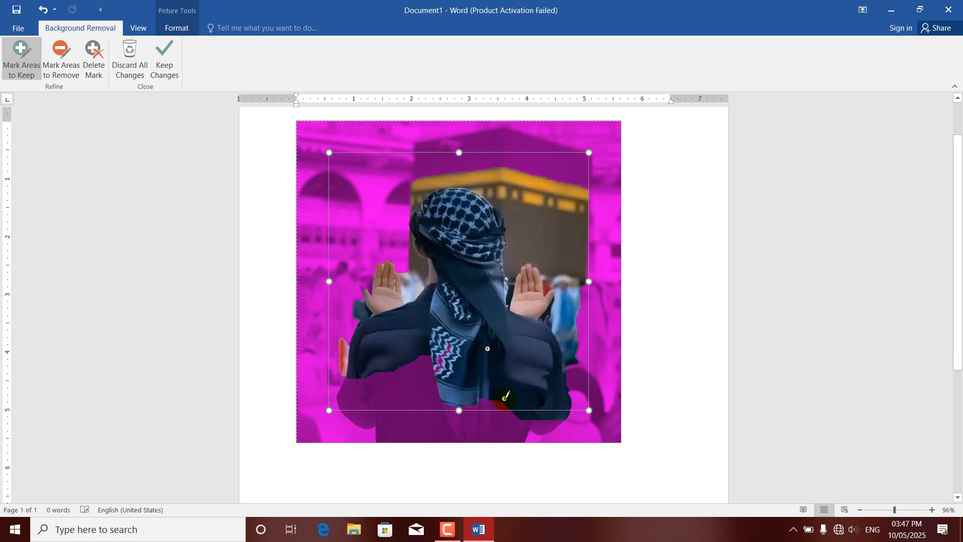
click(418, 389)
click(426, 406)
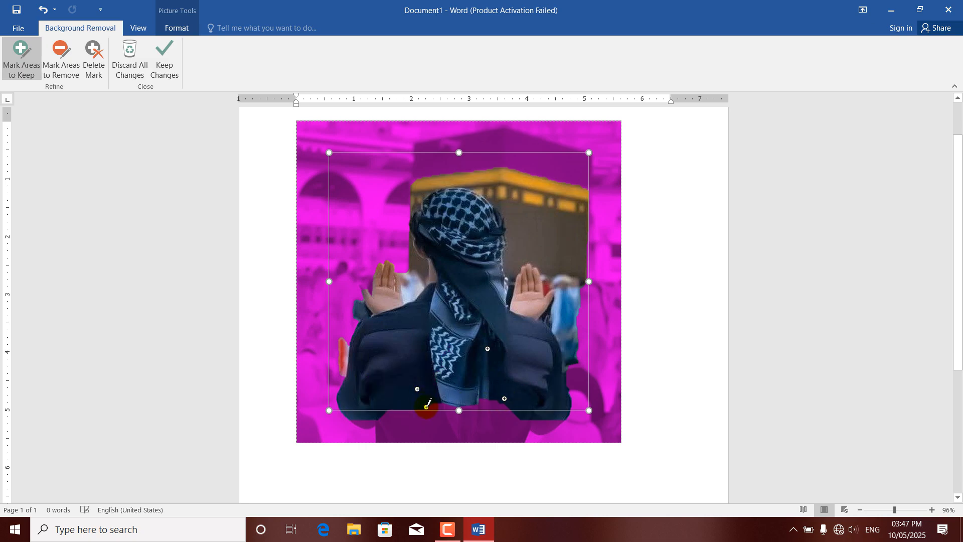
click(490, 419)
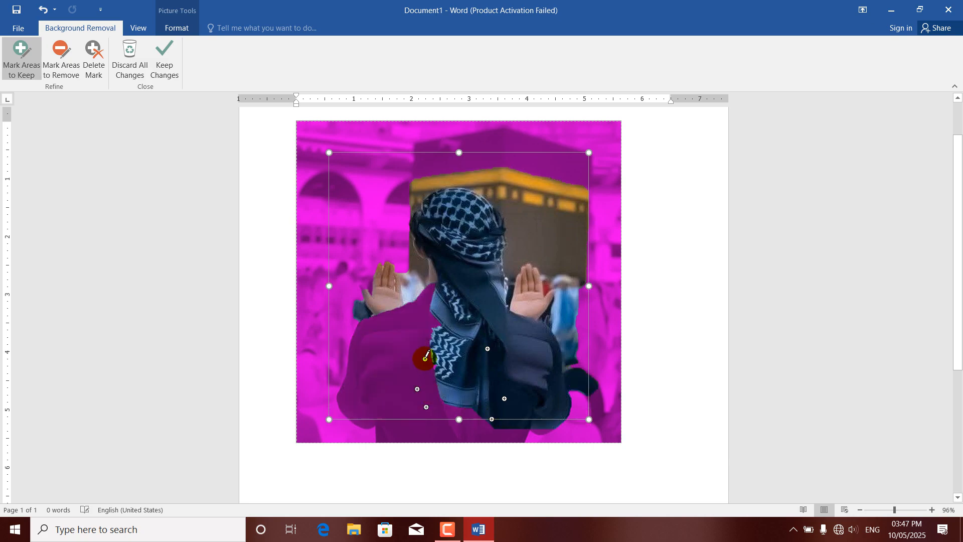
Step: Mark the man's left shoulder and upper back beside the scarf as areas to keep
click(421, 316)
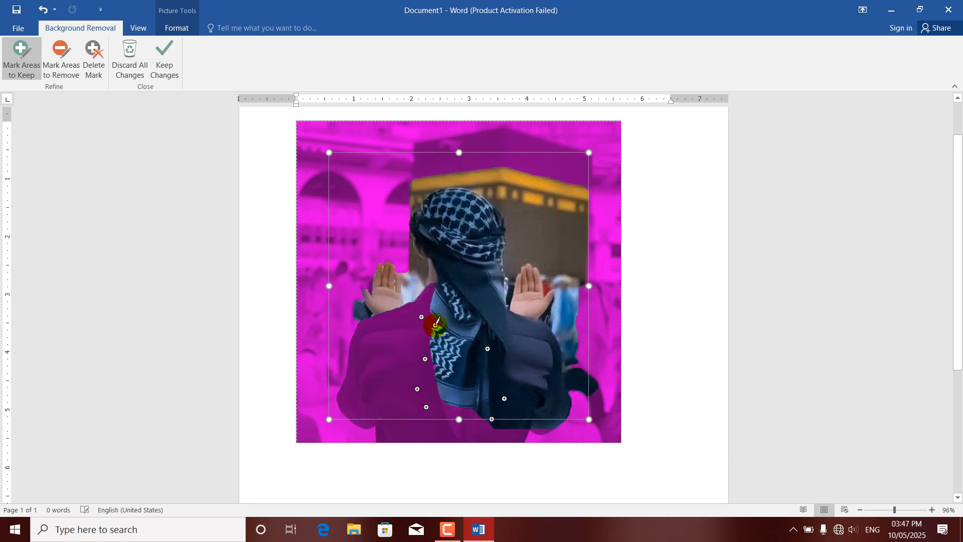
click(430, 315)
click(419, 324)
click(410, 334)
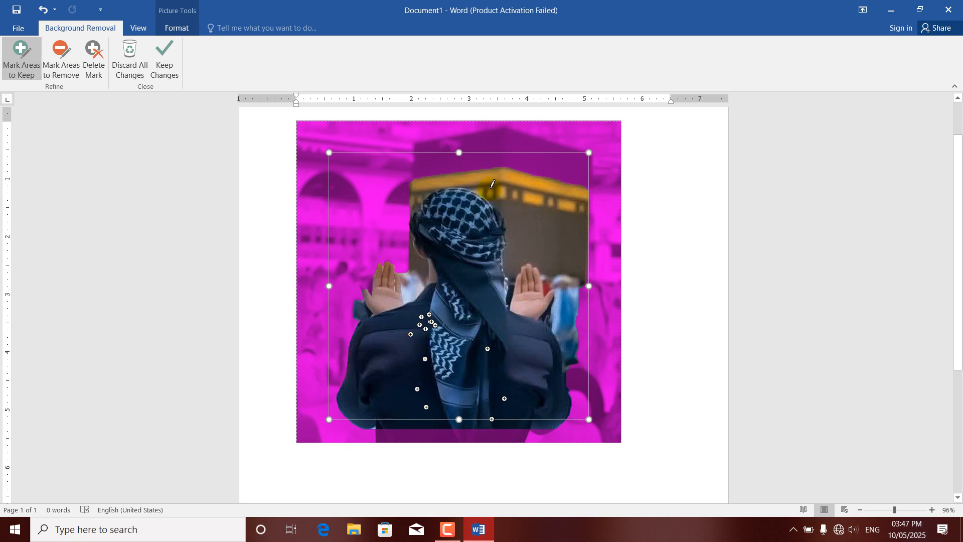
Step: Mark spots just above the headscarf, on the left side of the back and near the jacket's lower edge as areas to keep
click(426, 174)
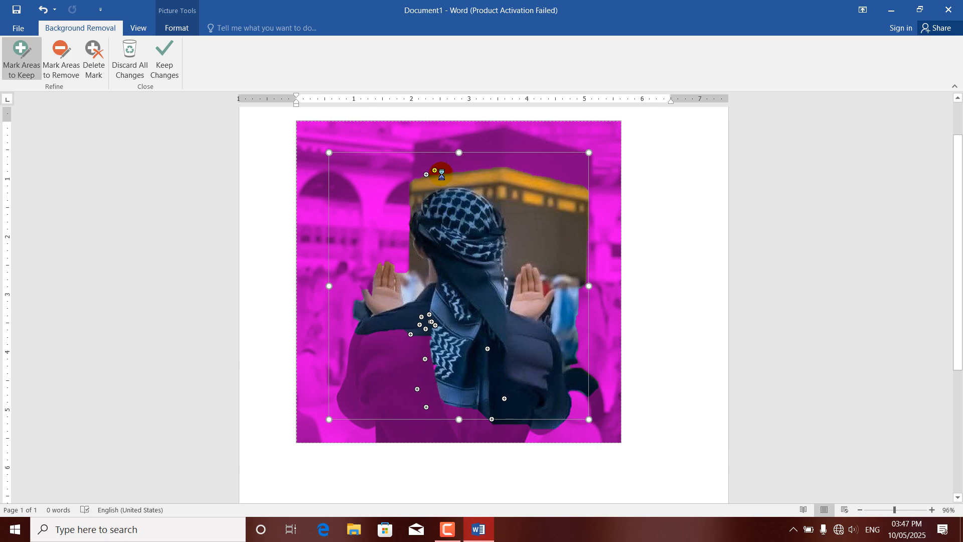
click(407, 344)
click(419, 341)
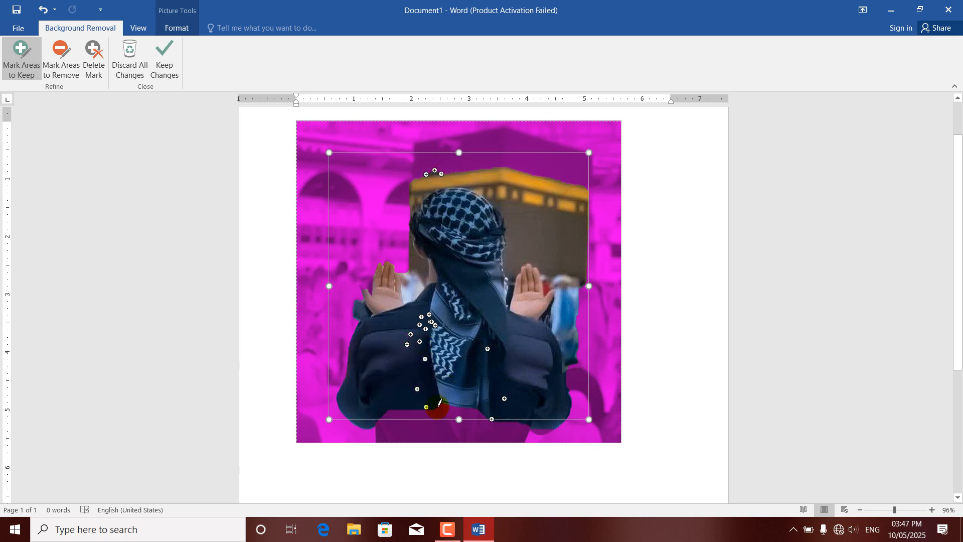
click(440, 410)
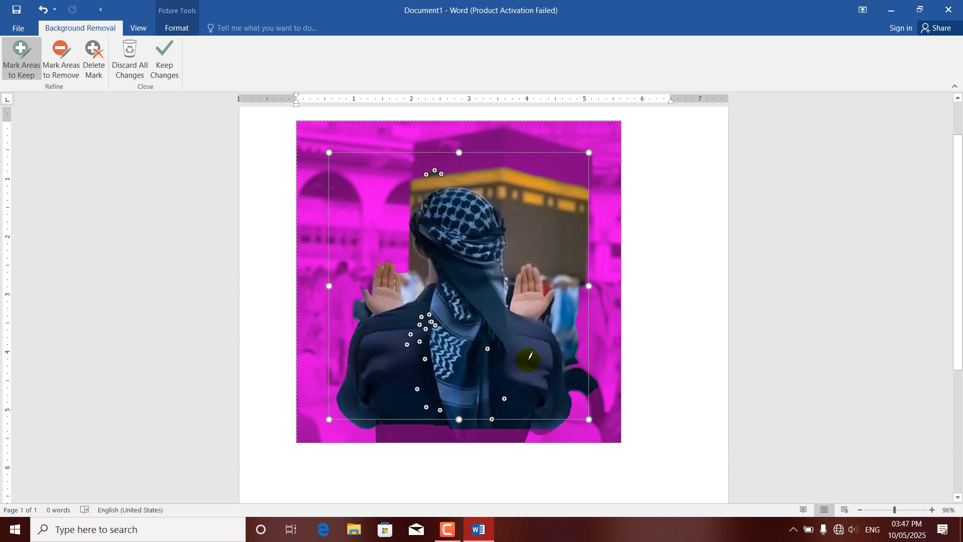
Step: Mark small spots on the left shoulder beside the scarf as areas to remove, and delete one of those marks
click(66, 73)
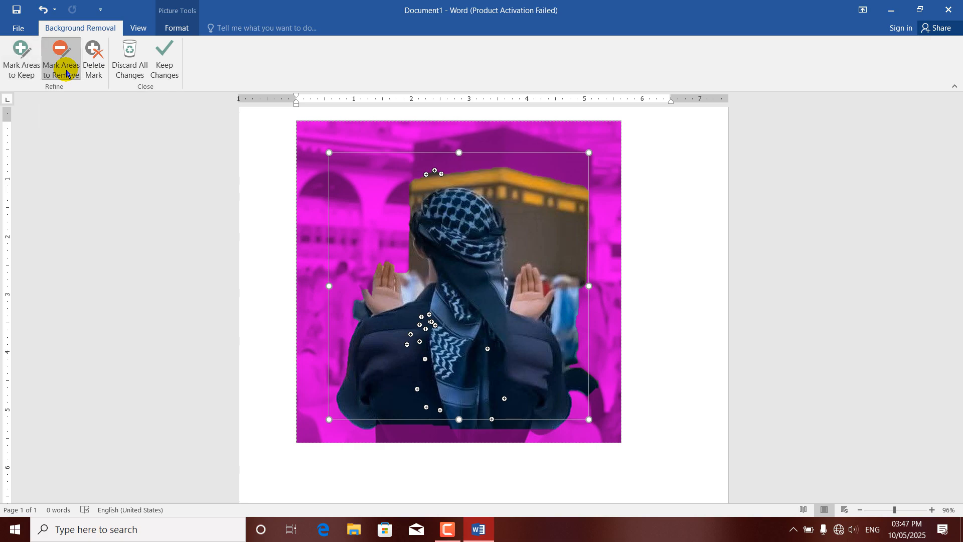
click(429, 317)
click(421, 316)
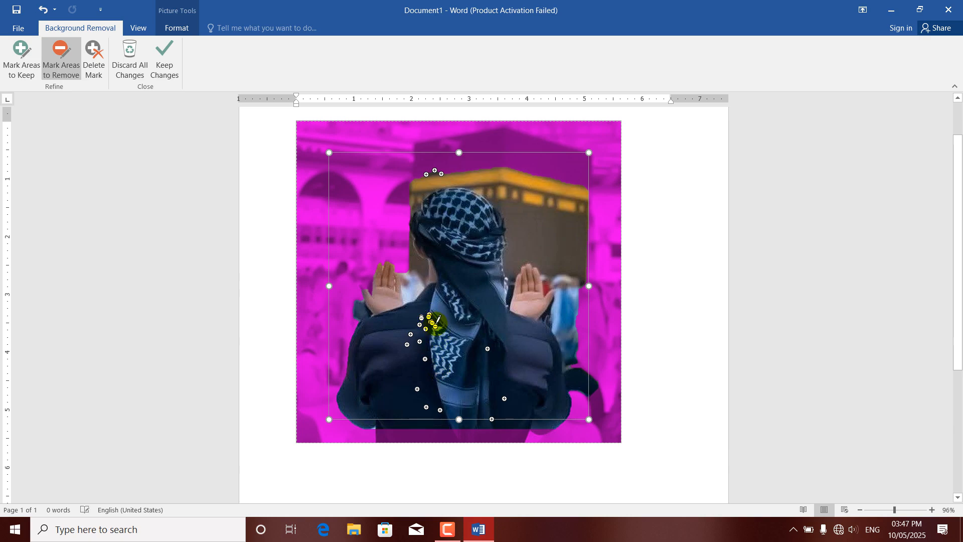
click(435, 325)
click(430, 322)
click(430, 318)
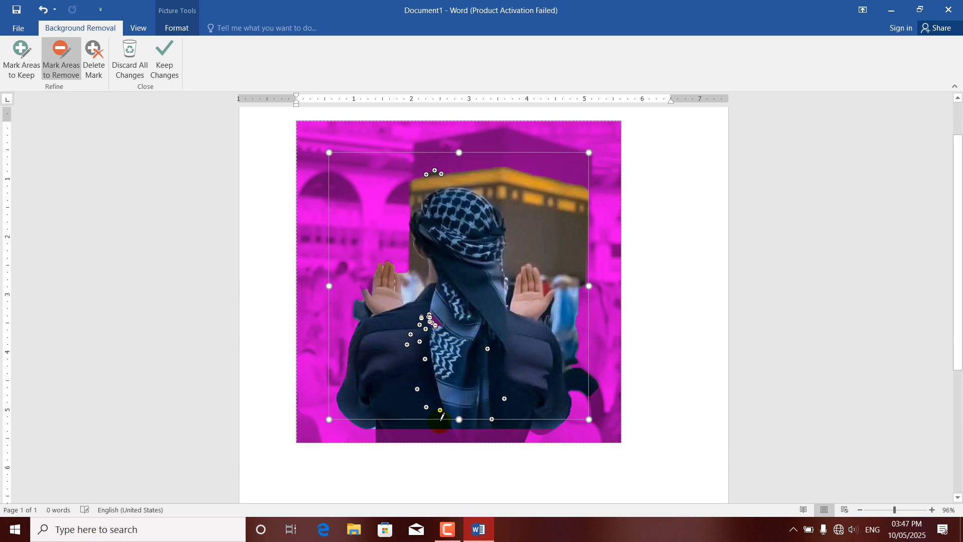
click(94, 70)
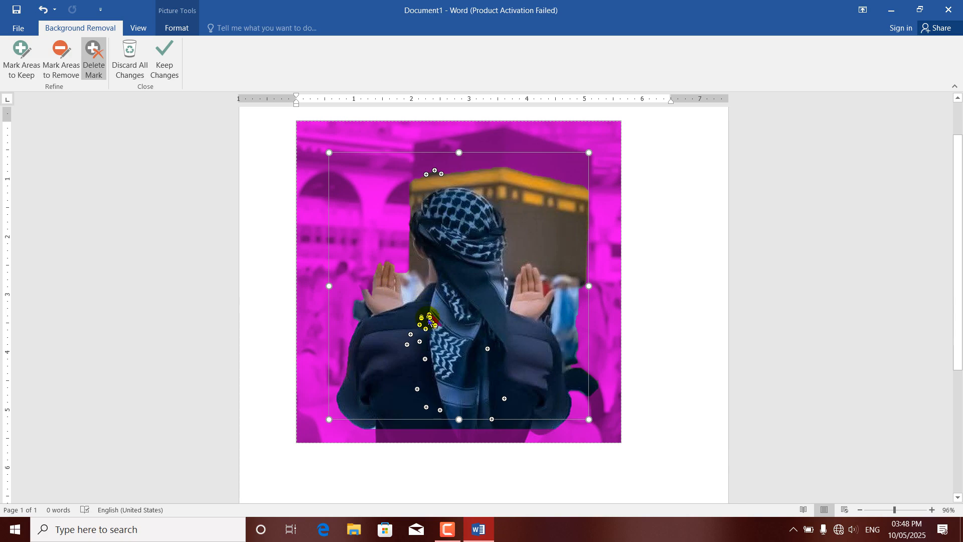
click(433, 323)
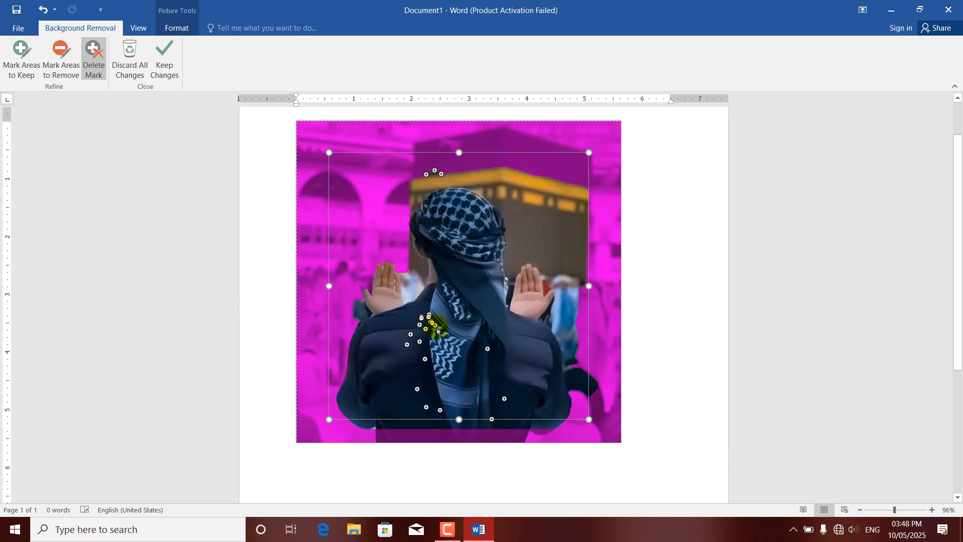
Step: Mark two spots on the man's raised left hand as areas to remove
click(70, 76)
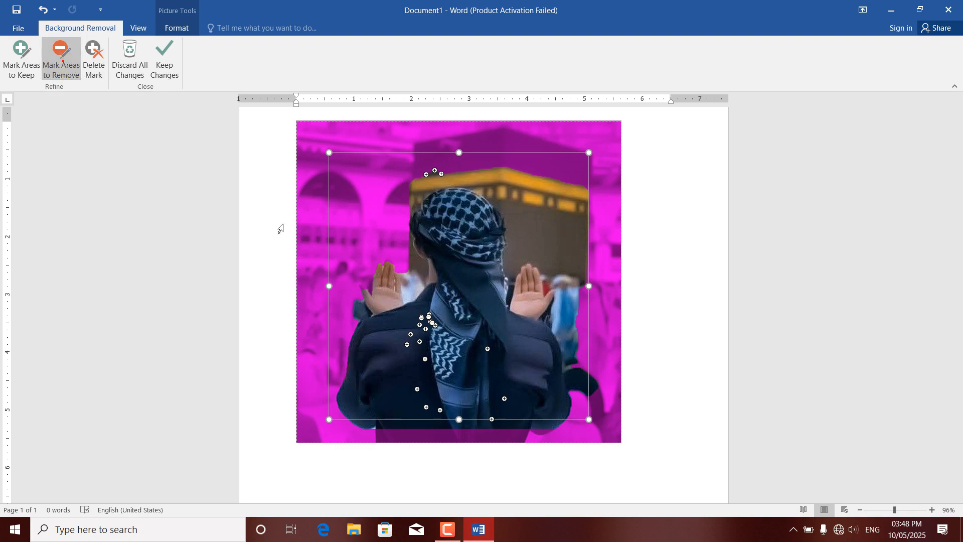
click(388, 275)
drag(388, 275, 380, 291)
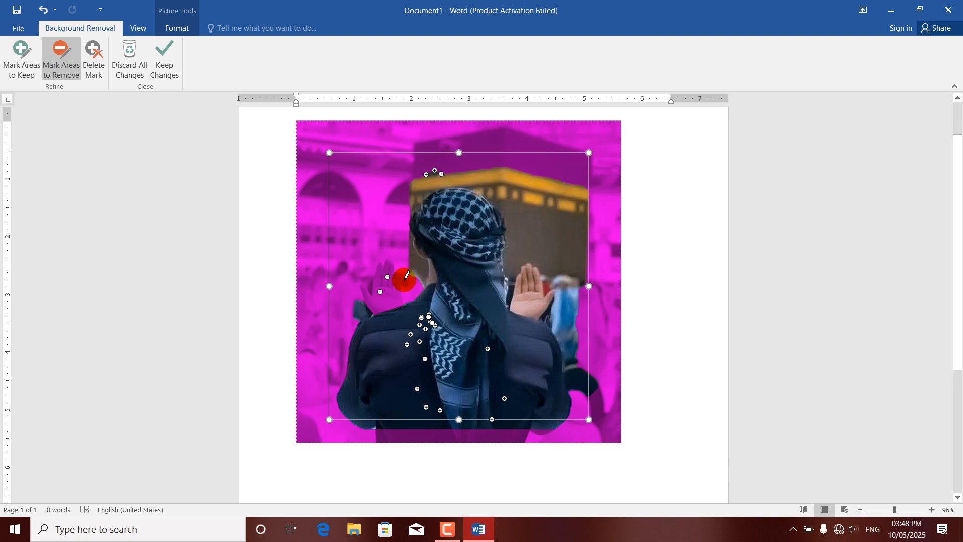
Step: Mark the palm and fingers of the raised left hand as areas to keep and apply the background removal
click(15, 63)
click(394, 288)
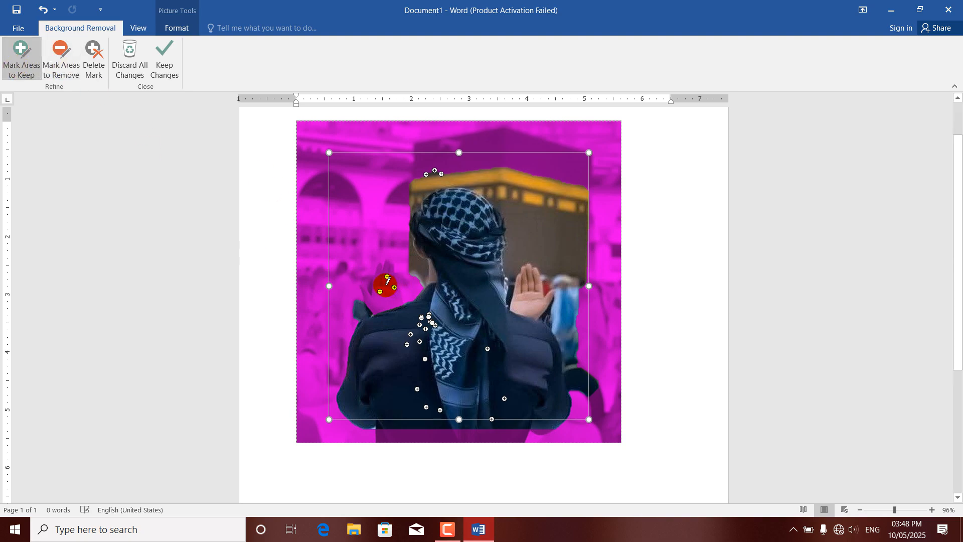
click(391, 290)
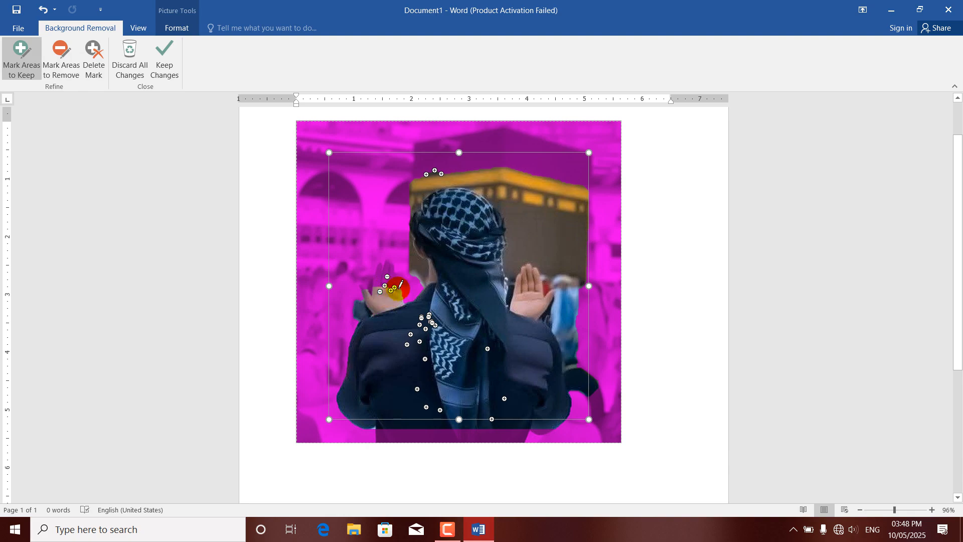
click(403, 285)
click(386, 275)
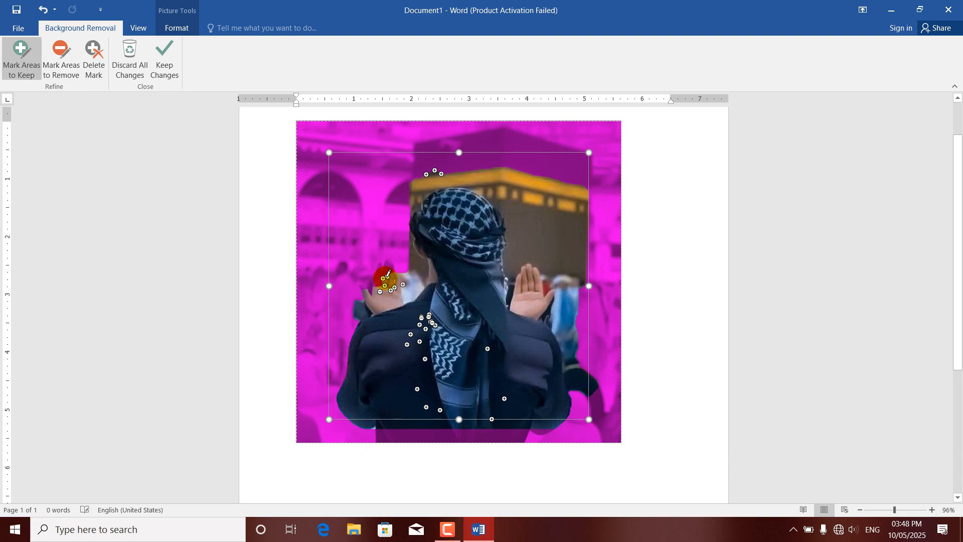
click(389, 271)
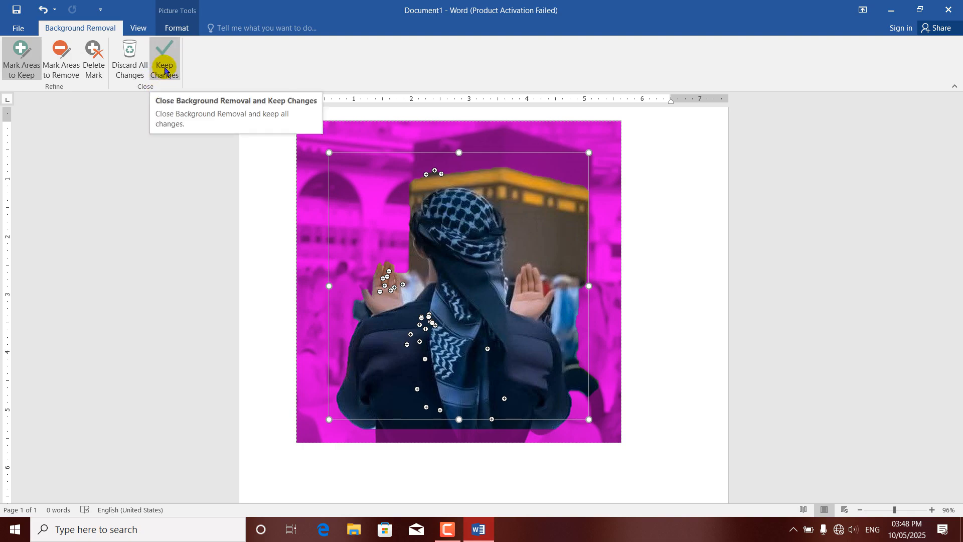
click(165, 70)
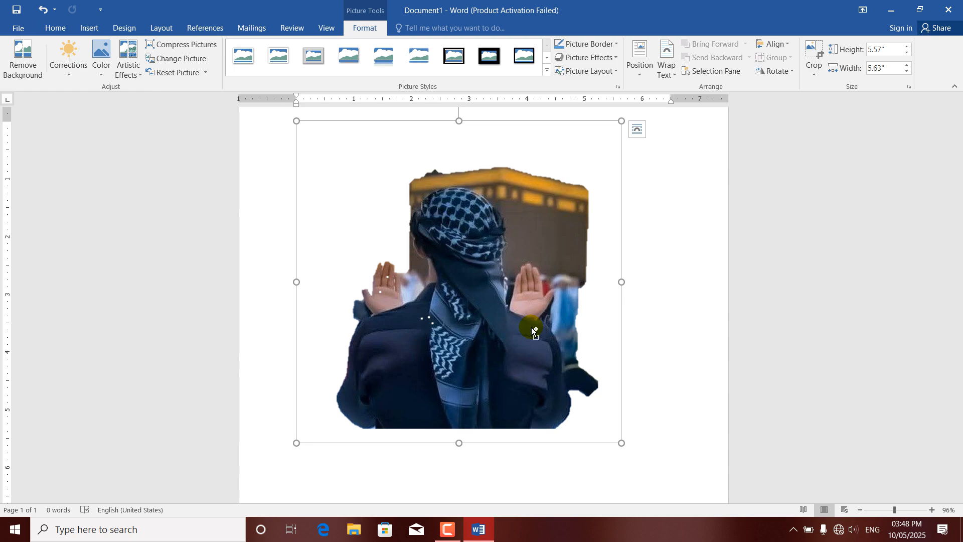
Step: Undo the background removal and its latest marks, and discard all background removal changes on the picture
key(ctrl+z)
key(ctrl+z)
key(ctrl+z)
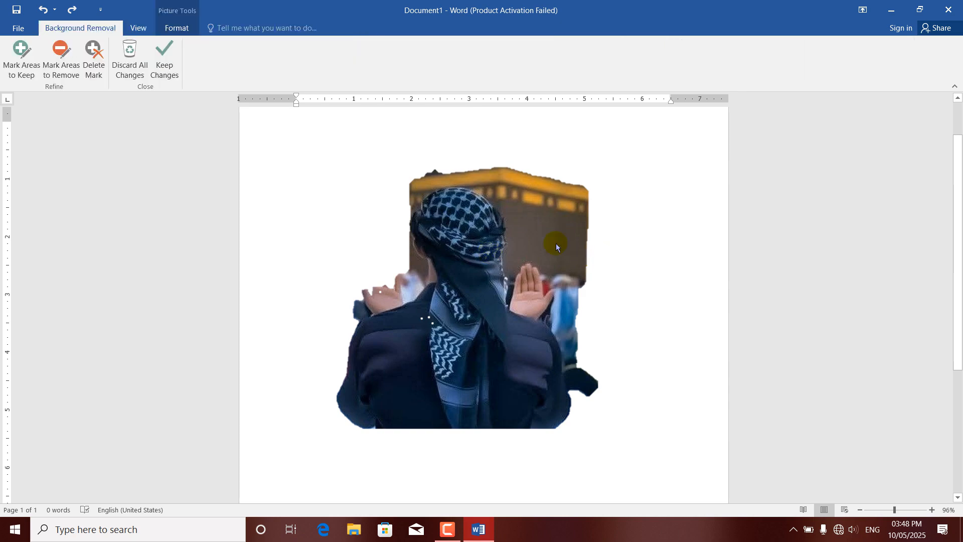
key(ctrl+z)
key(ctrl+z)
key(ctrl+z)
key(ctrl+z)
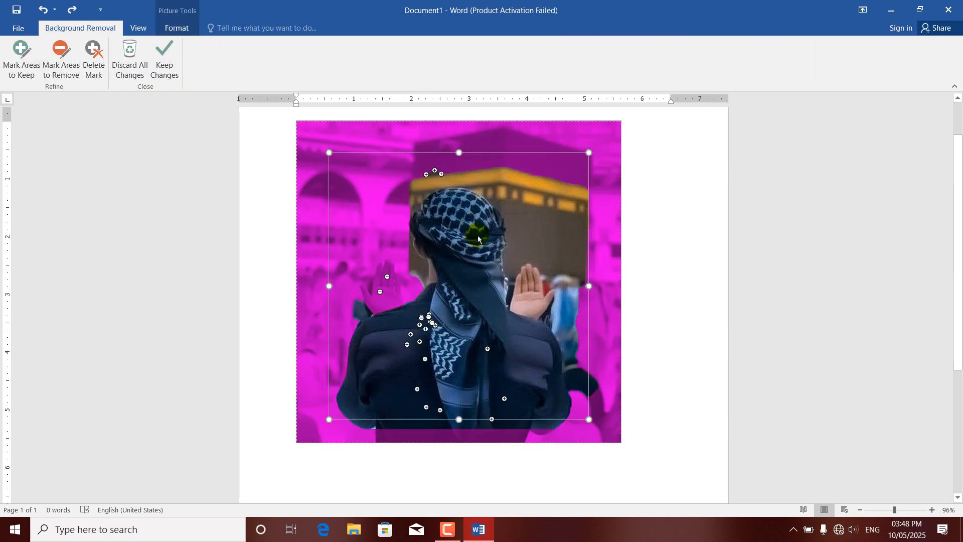
click(125, 62)
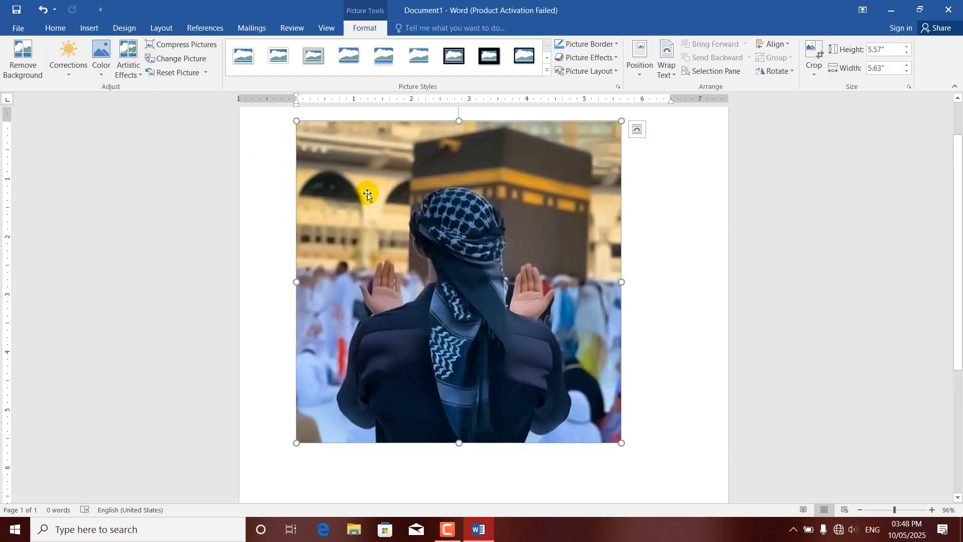
Step: Sharpen the picture by 50% and set its color saturation to 400%
click(68, 80)
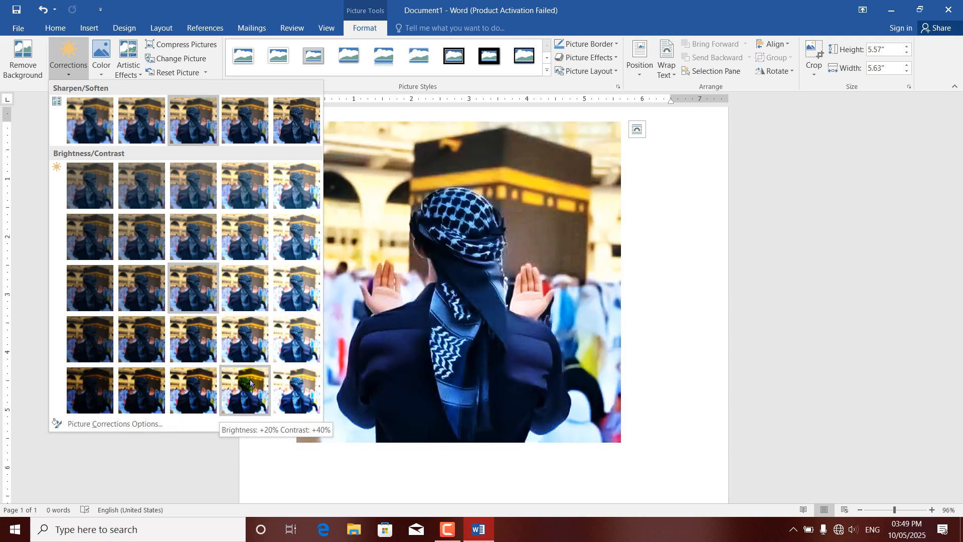
click(283, 118)
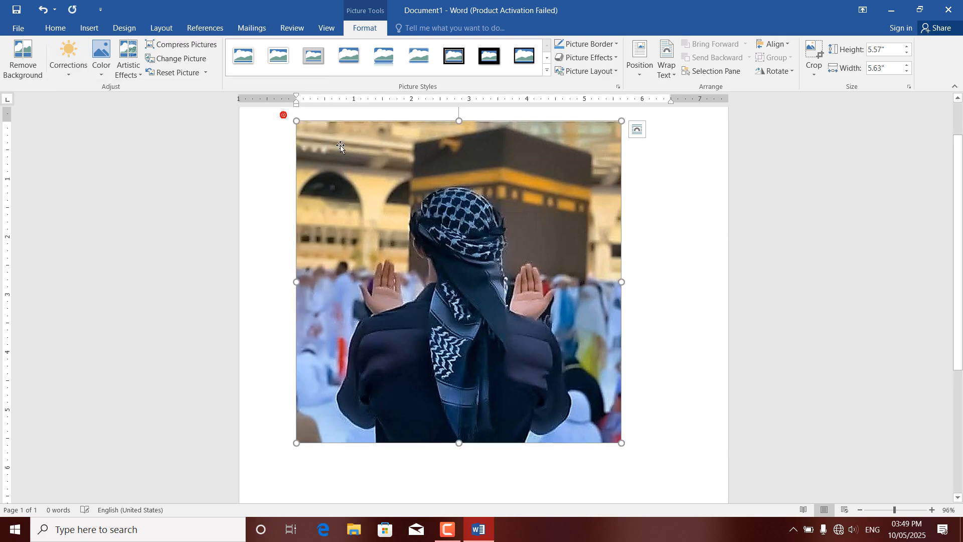
click(101, 80)
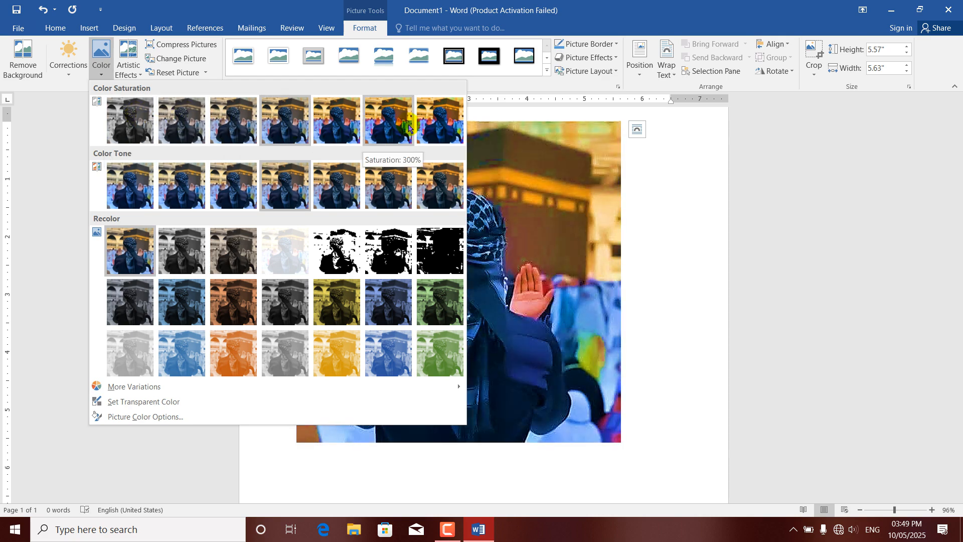
click(444, 122)
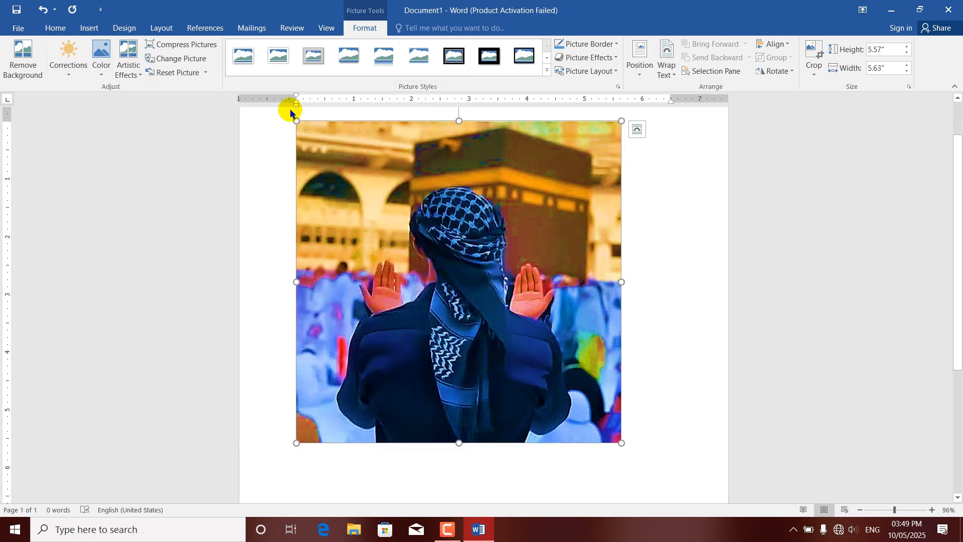
Step: Recolor the picture with a custom purple variation of red 196, green 93 and blue 213
click(106, 66)
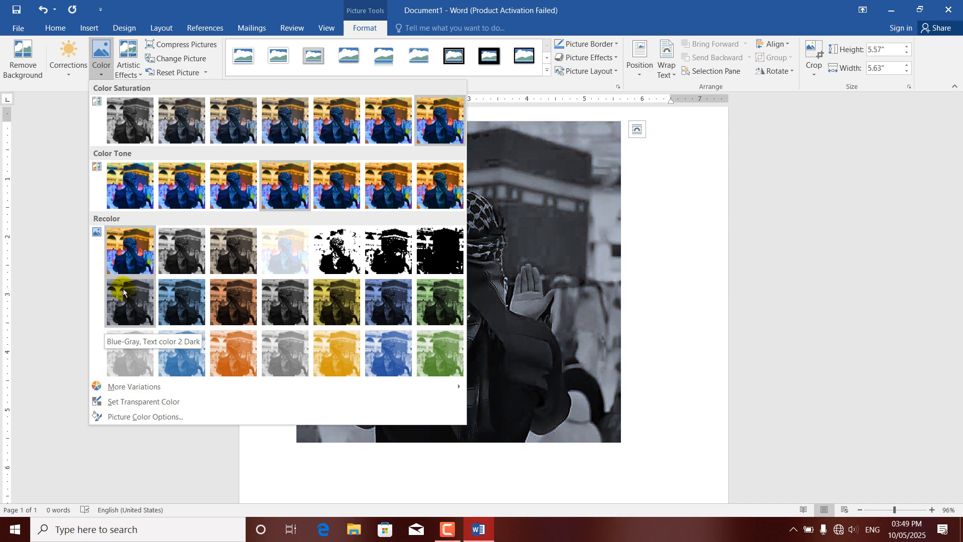
mouse_move(129, 387)
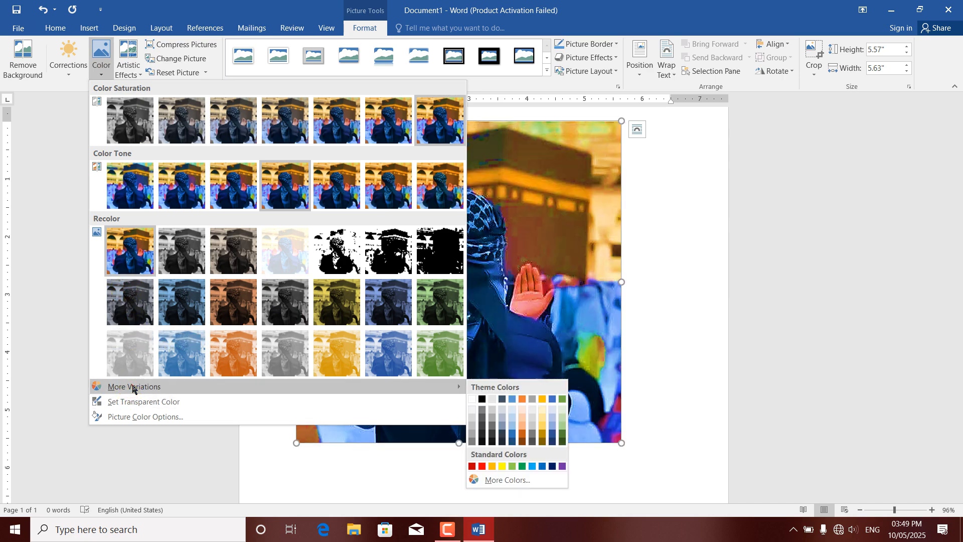
click(495, 480)
click(444, 207)
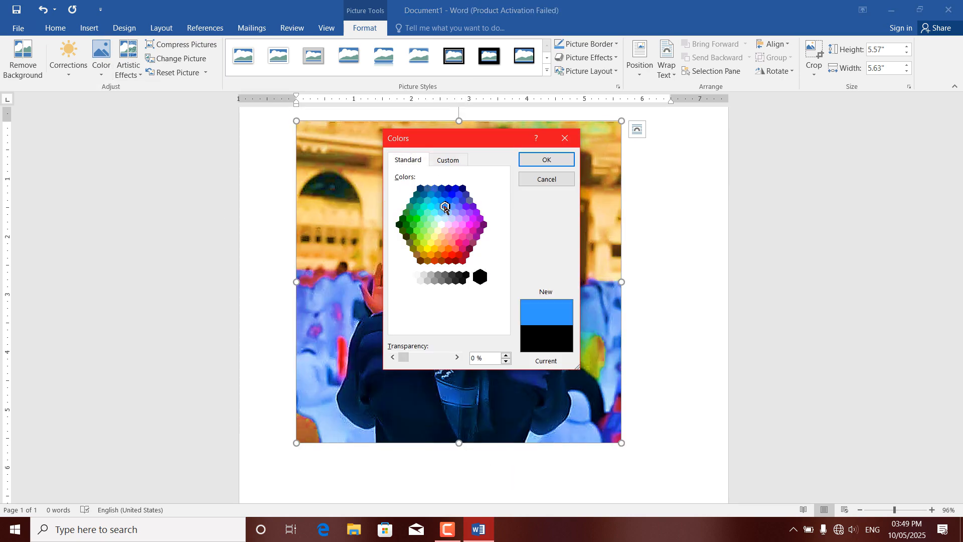
click(451, 159)
click(467, 212)
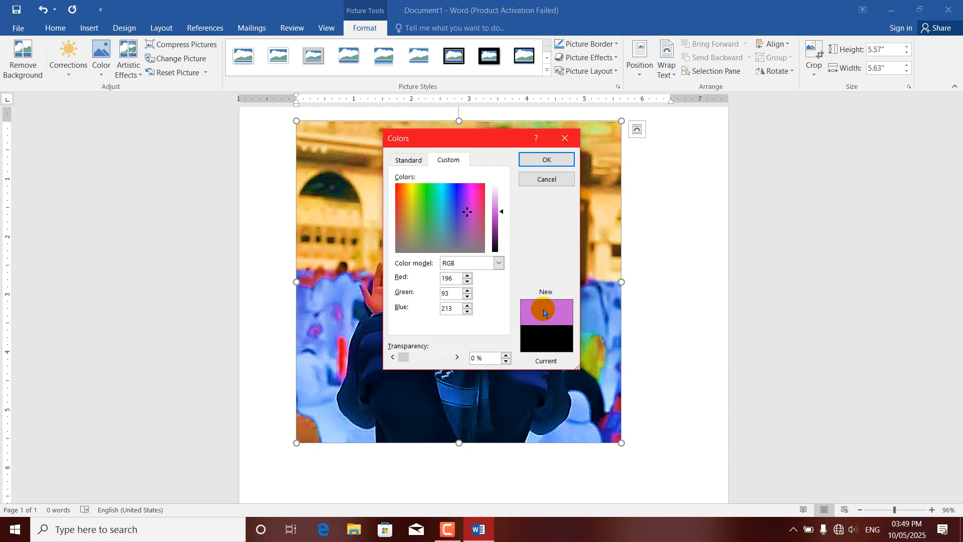
click(548, 157)
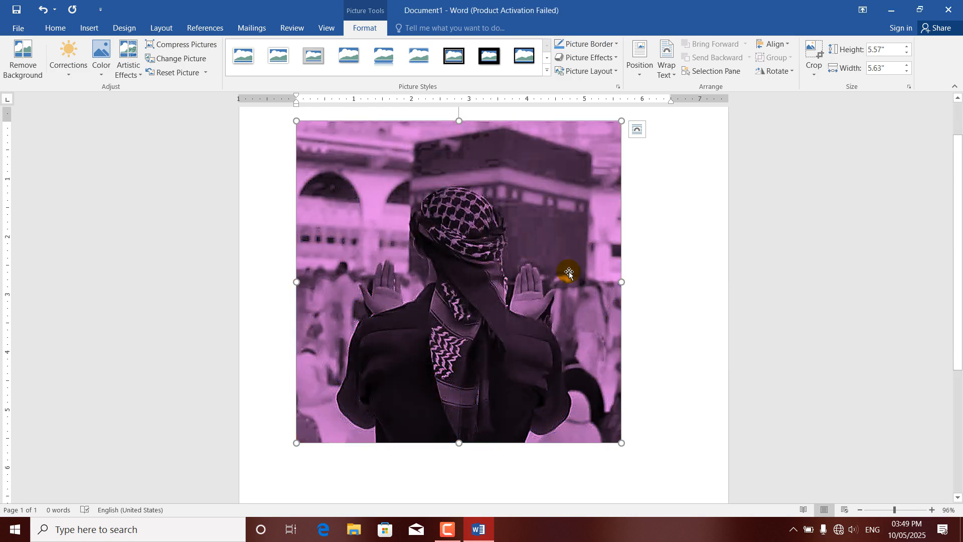
click(102, 75)
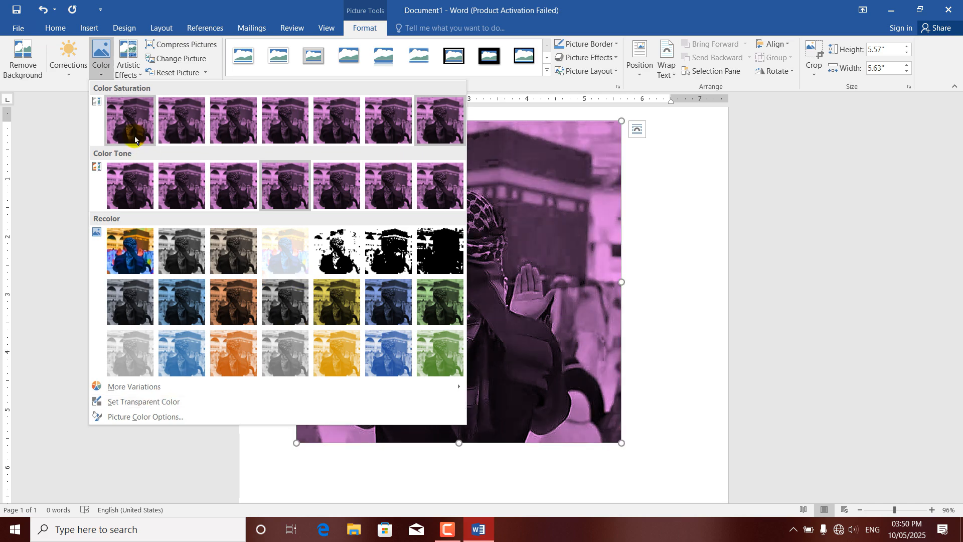
click(562, 261)
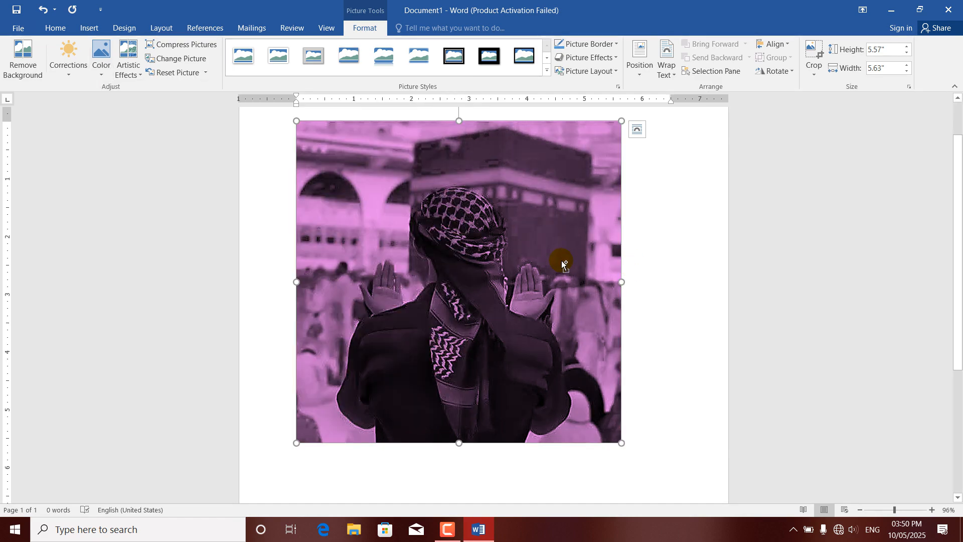
Step: Undo the picture's recolor, saturation and sharpening changes, and discard the reopened background removal
key(ctrl+z)
key(ctrl+z)
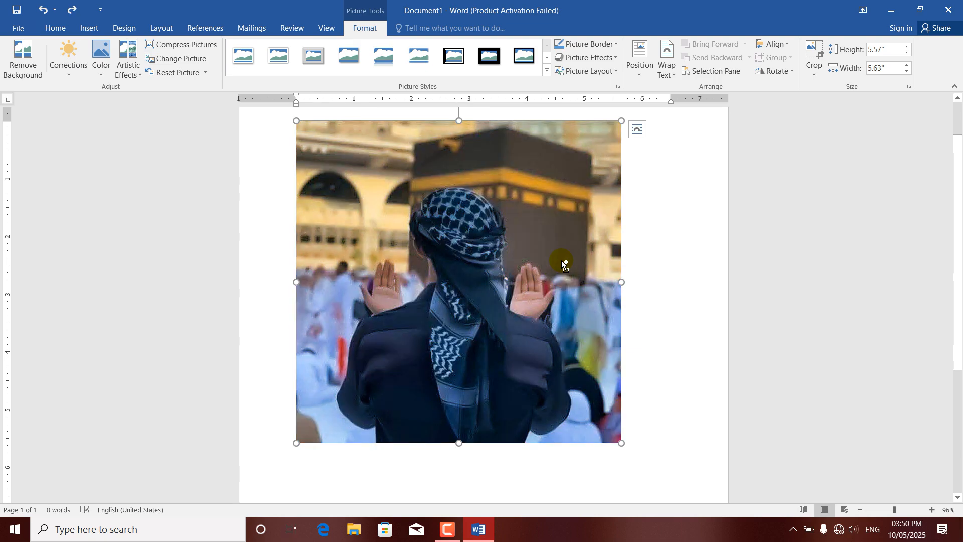
key(ctrl+z)
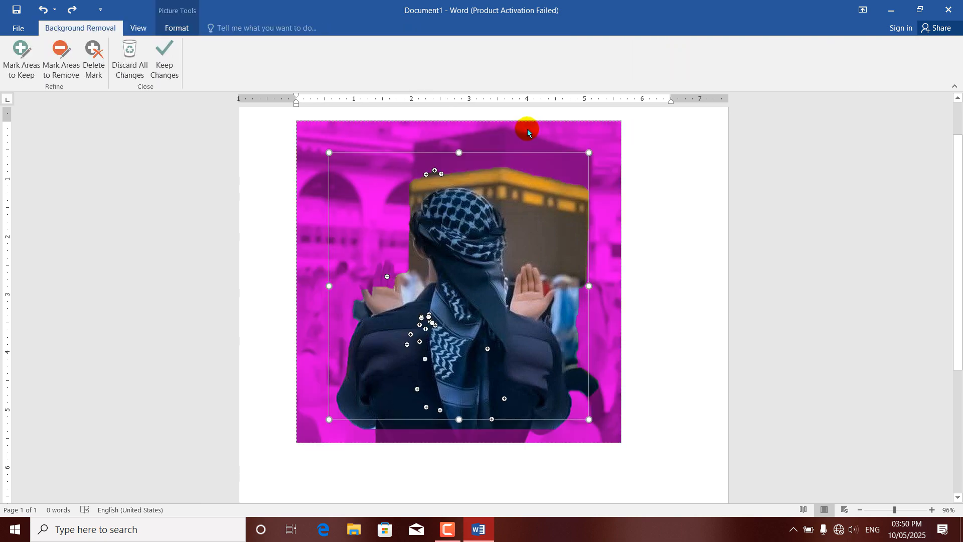
click(129, 59)
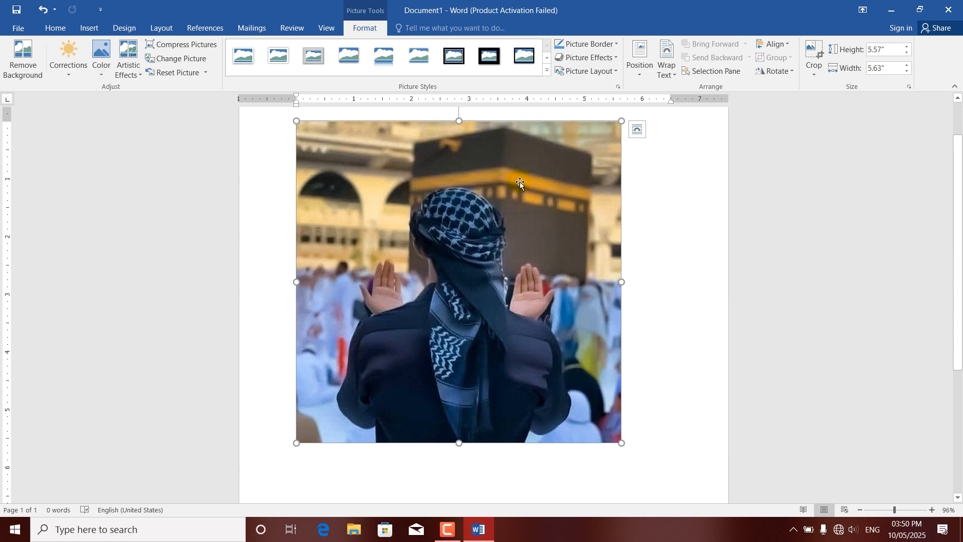
Step: Delete the picture and insert FB_IMG_1741849263849.jpg from the computer in its place
key(Delete)
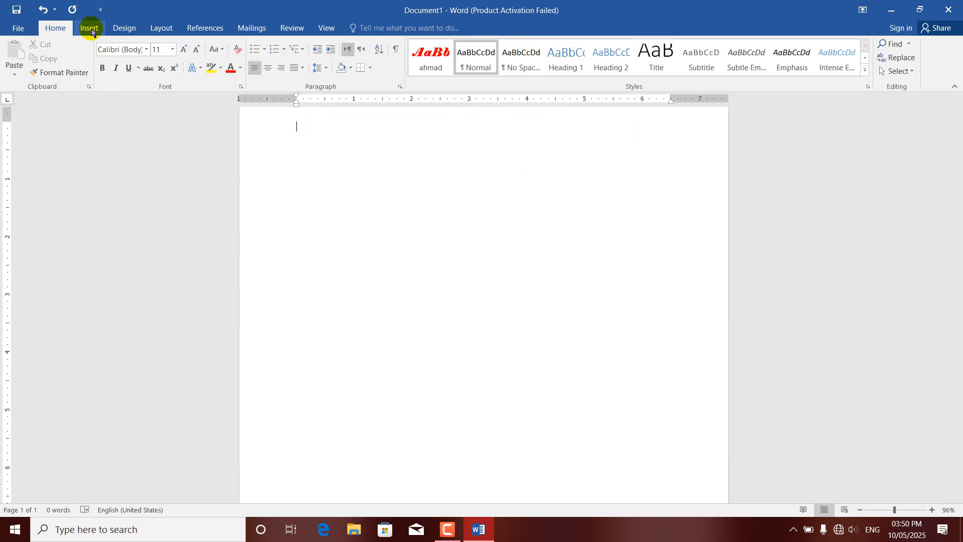
click(92, 29)
click(122, 64)
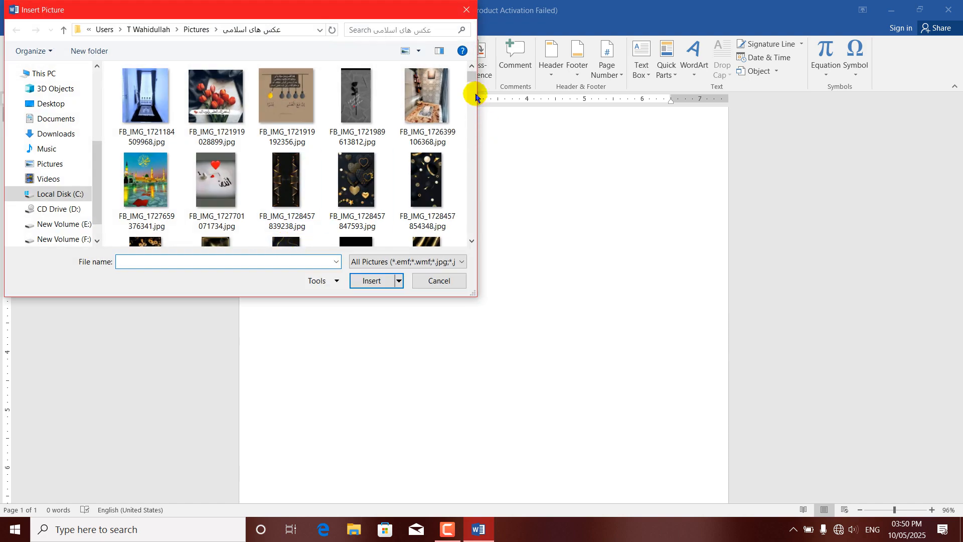
drag(471, 73, 476, 143)
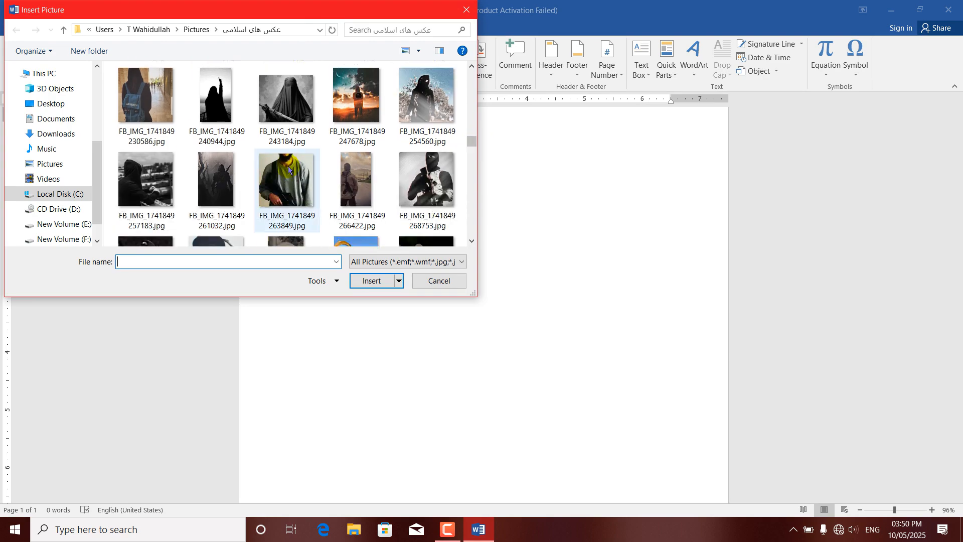
click(288, 171)
click(381, 281)
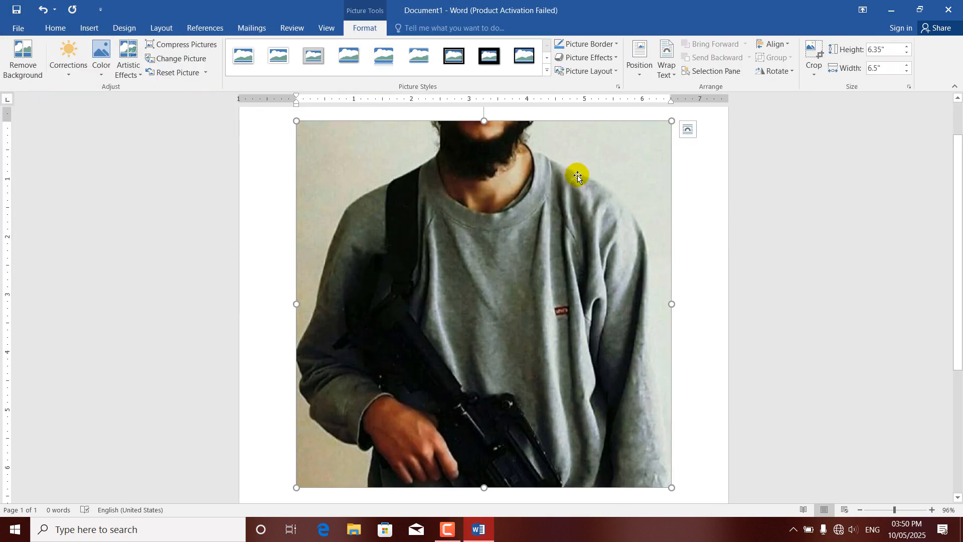
Step: Make the wall color beside the strap-side shoulder transparent in the inserted picture
click(102, 77)
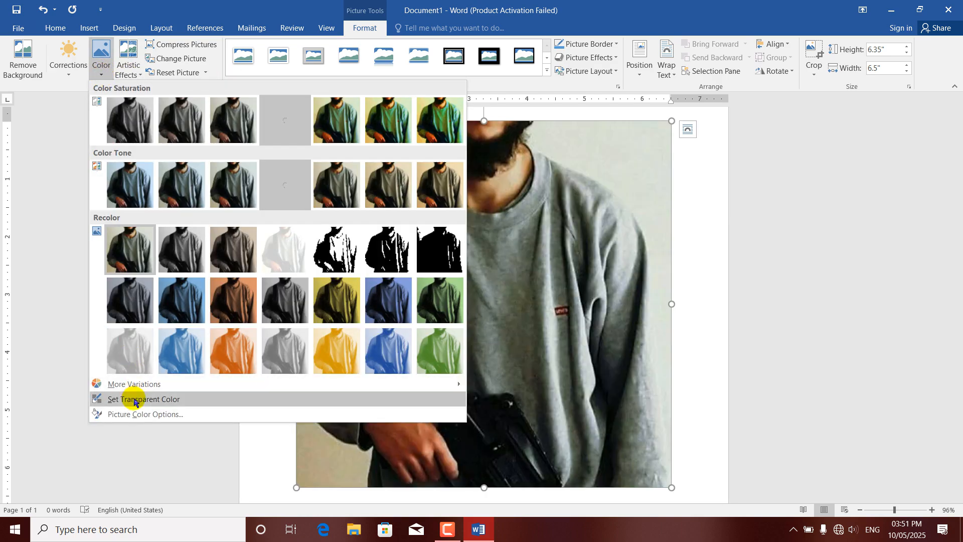
click(130, 398)
click(341, 148)
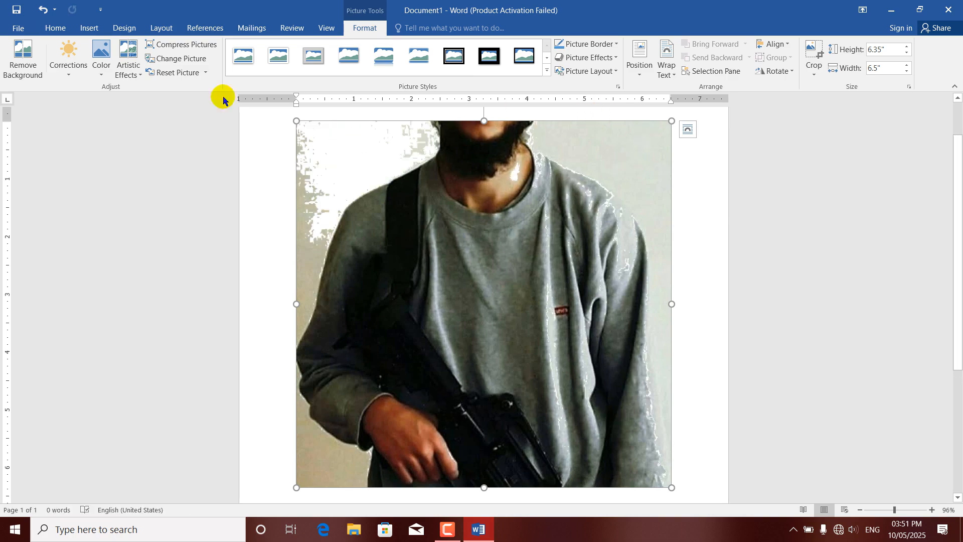
Step: Set the transparent color to the light wall shade above the shoulder without the strap
click(100, 75)
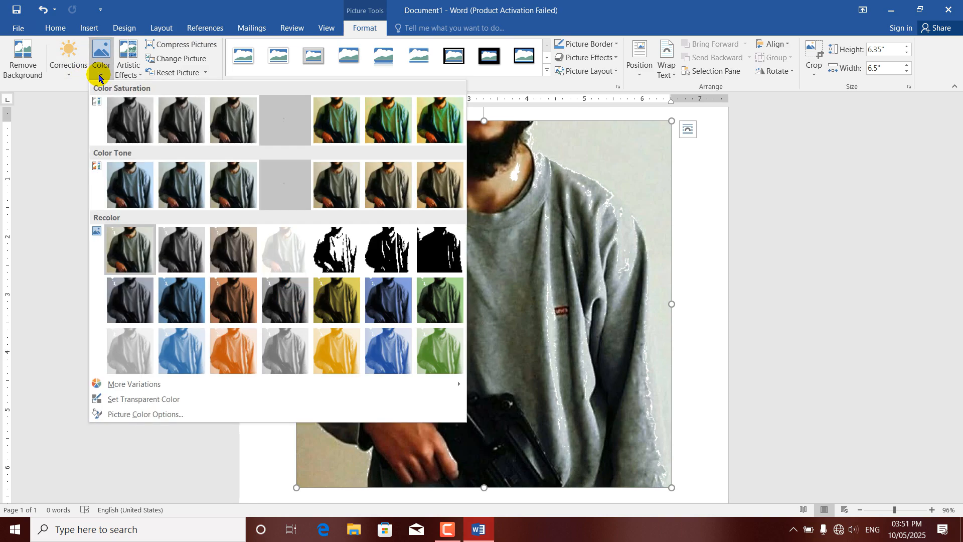
click(540, 289)
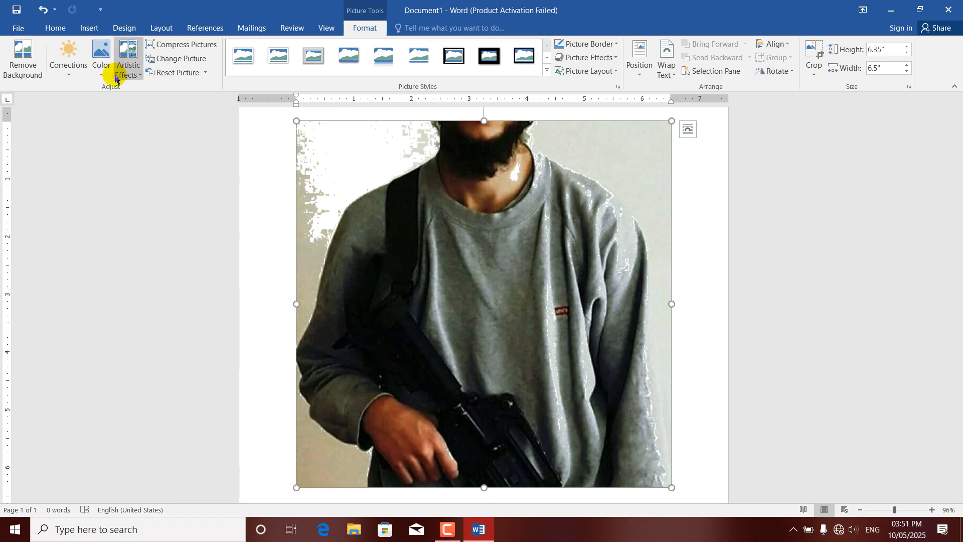
click(100, 63)
click(155, 399)
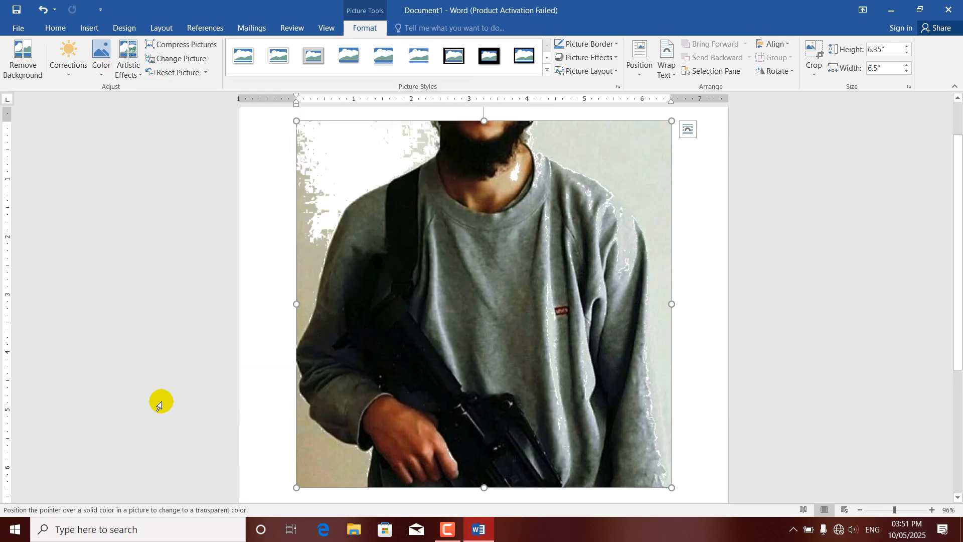
click(624, 148)
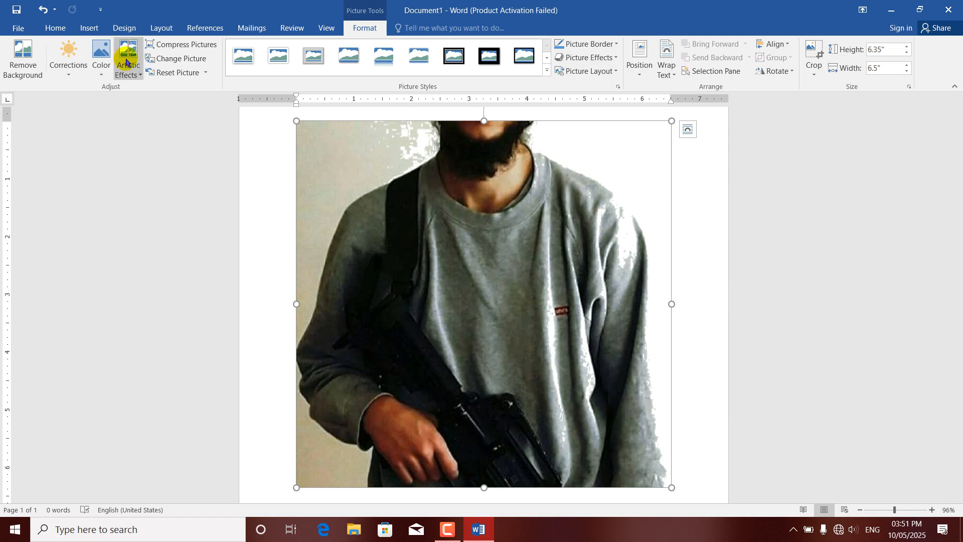
click(140, 77)
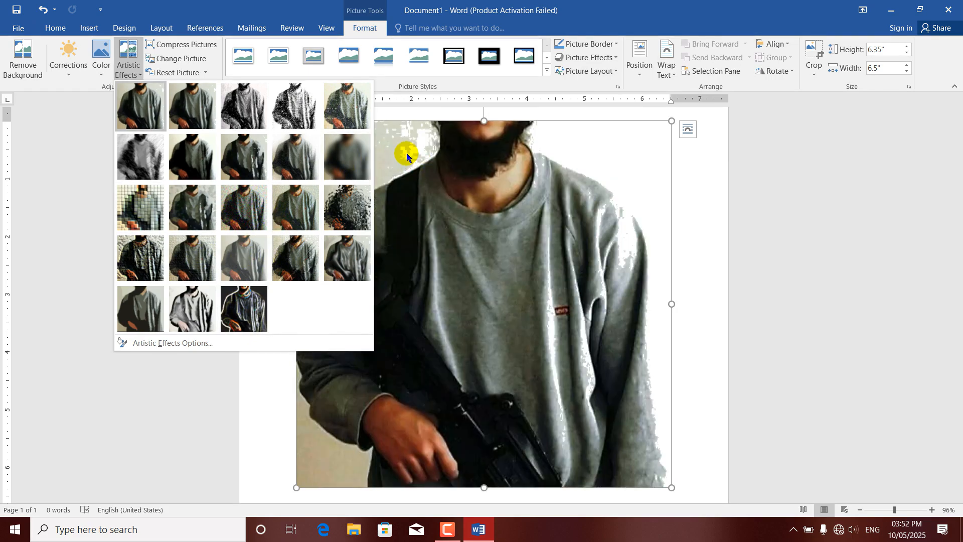
click(406, 153)
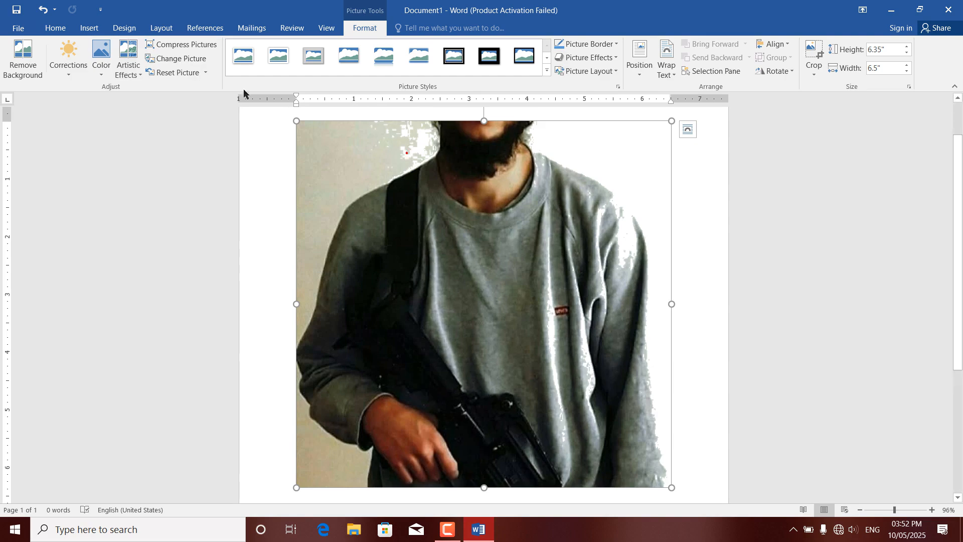
Step: Compress only this picture twice at the document resolution, deleting its cropped areas
click(208, 49)
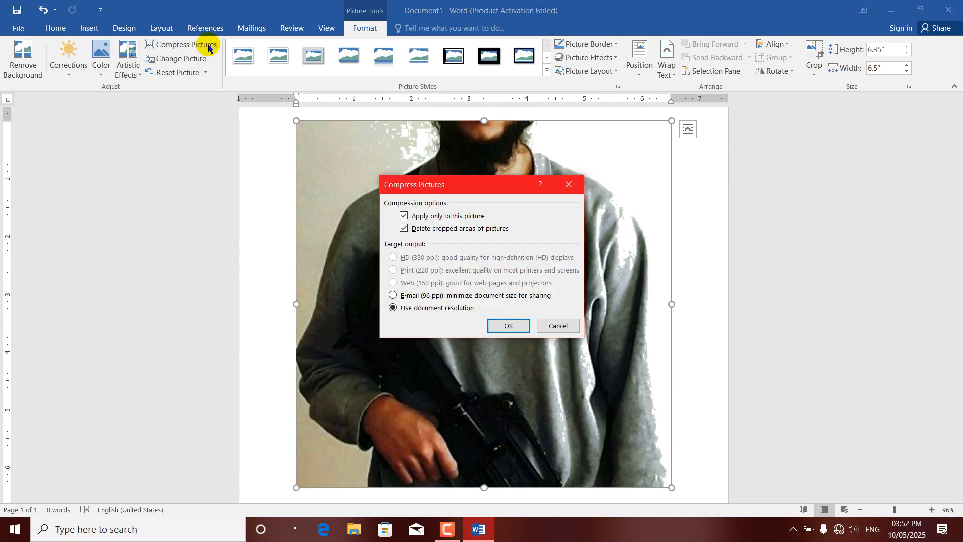
click(506, 326)
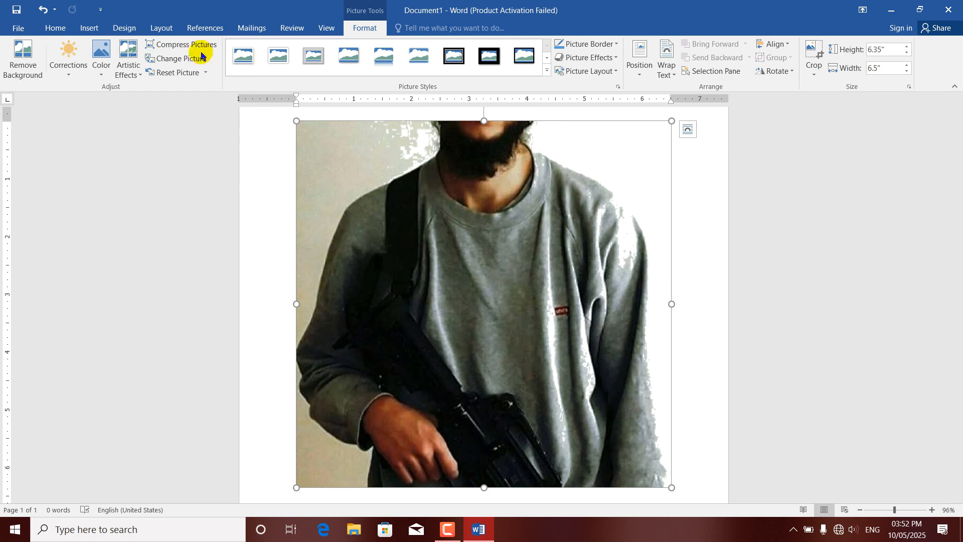
click(181, 46)
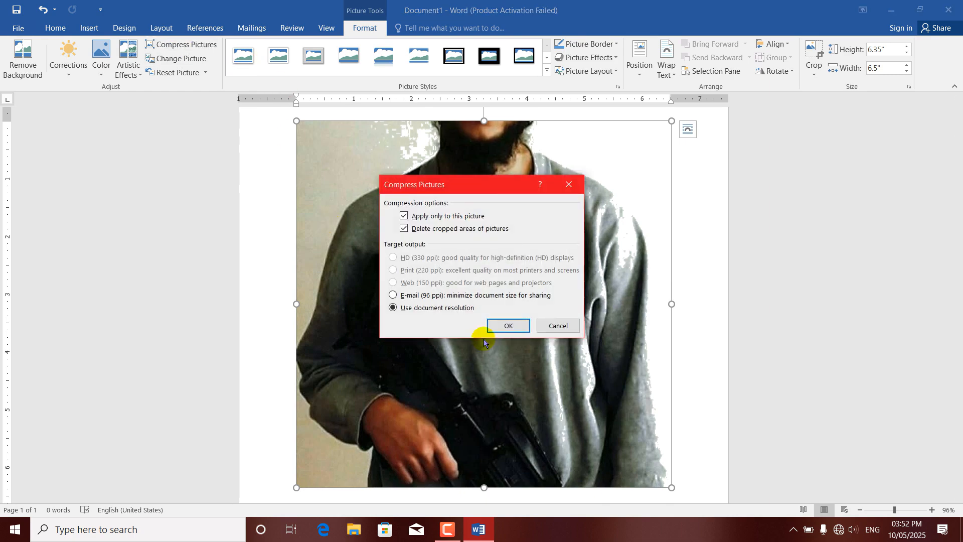
click(507, 326)
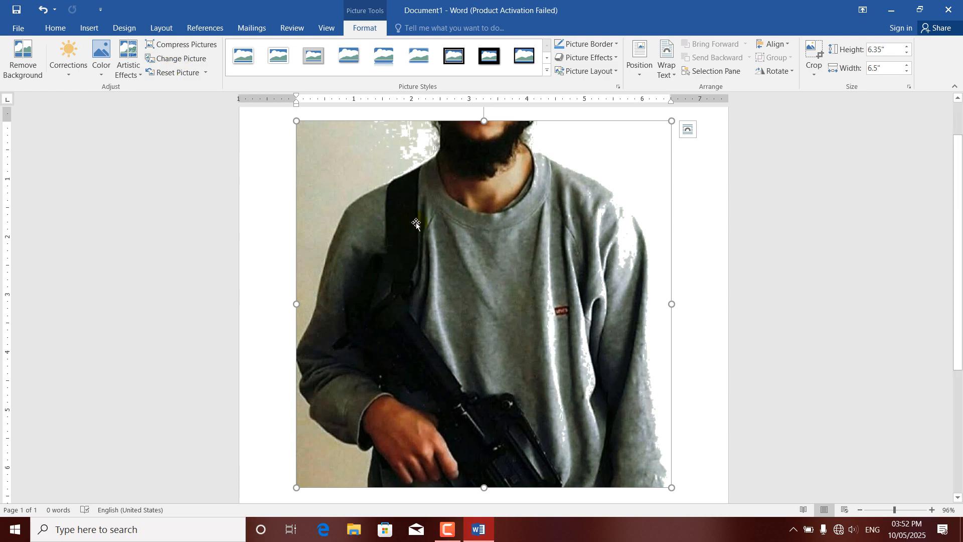
Step: Change the picture to FB_IMG_1721919028899.jpg from the computer, working offline
click(179, 63)
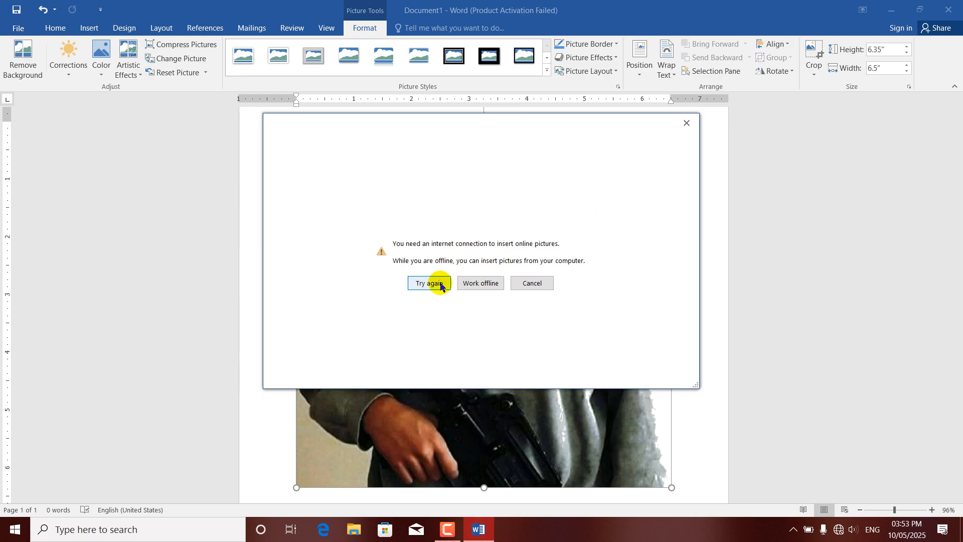
click(481, 284)
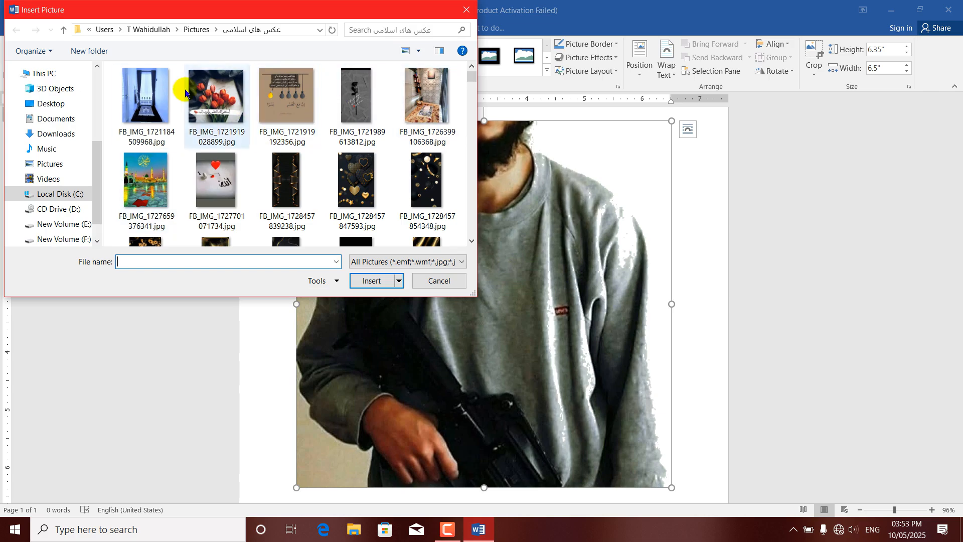
click(219, 92)
click(371, 280)
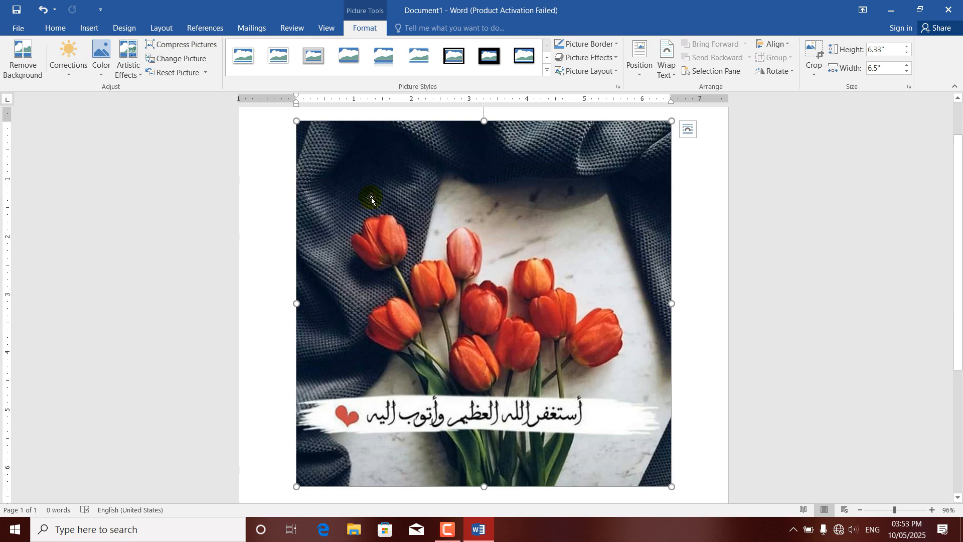
Step: Shrink the tulip picture proportionally from its corner to about 3.61" high and 3.7" wide
click(206, 73)
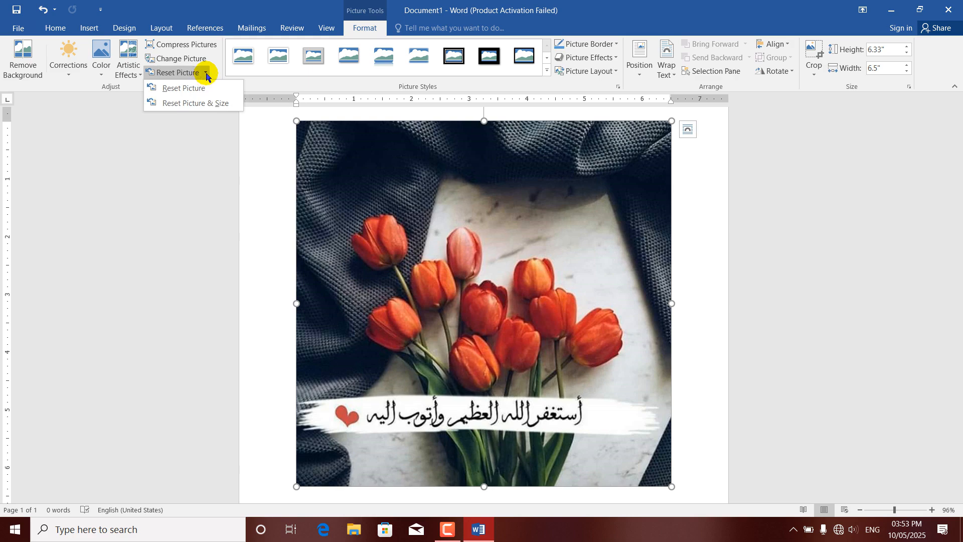
click(485, 224)
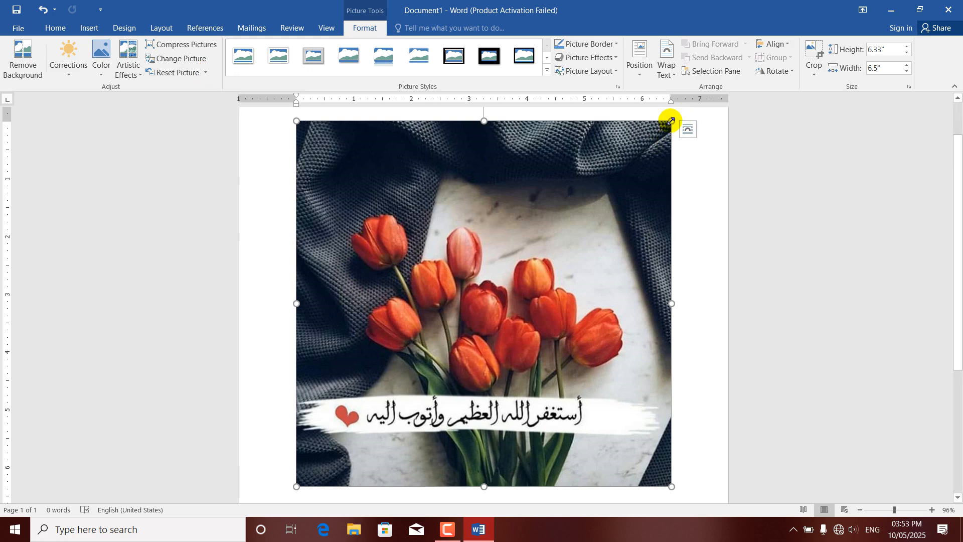
drag(671, 120, 321, 280)
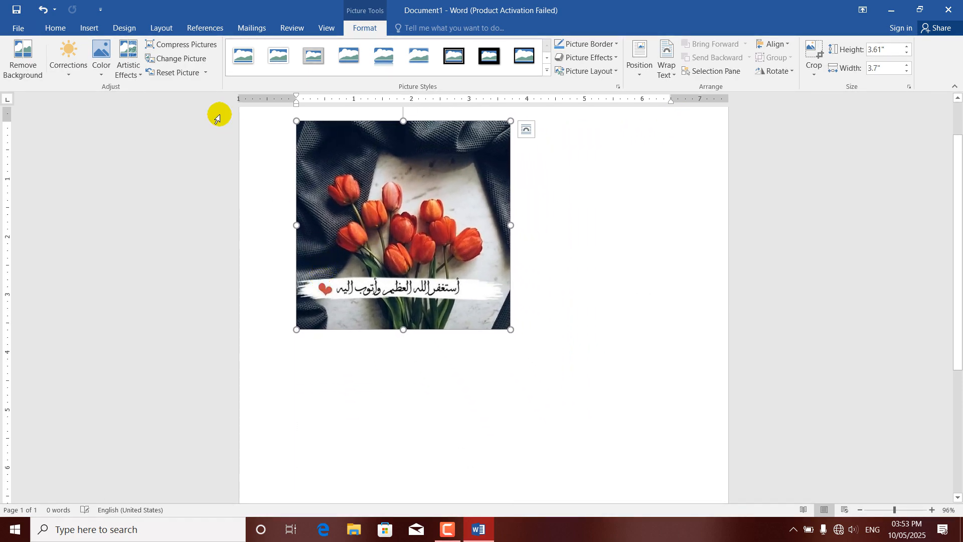
Step: Recolor the tulip picture with the light gold variation and discard its formatting changes with Reset Picture, leaving out the size reset
click(102, 60)
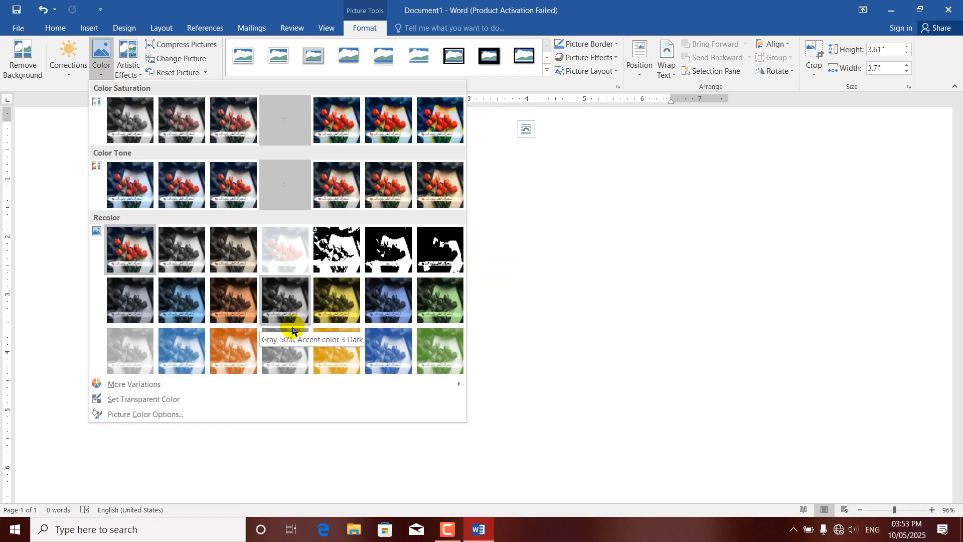
click(325, 354)
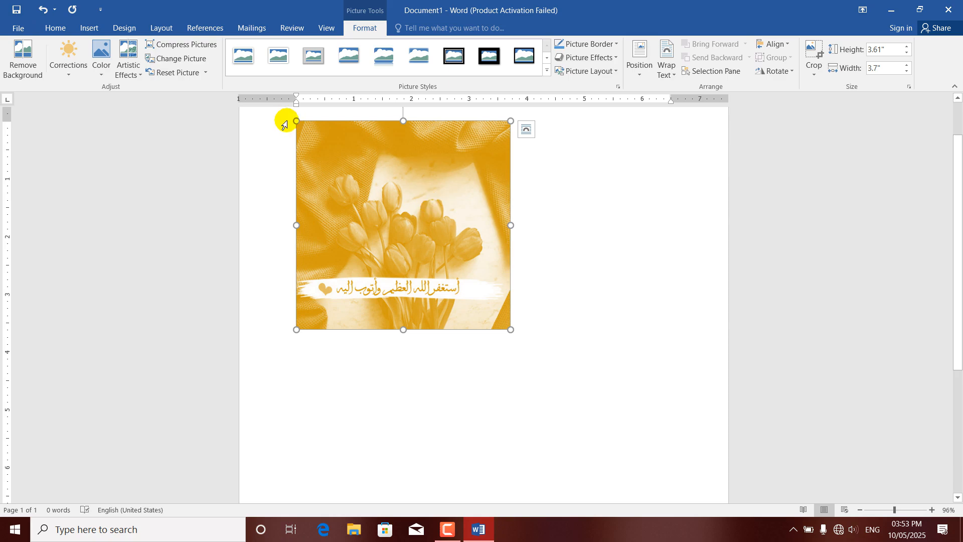
click(206, 73)
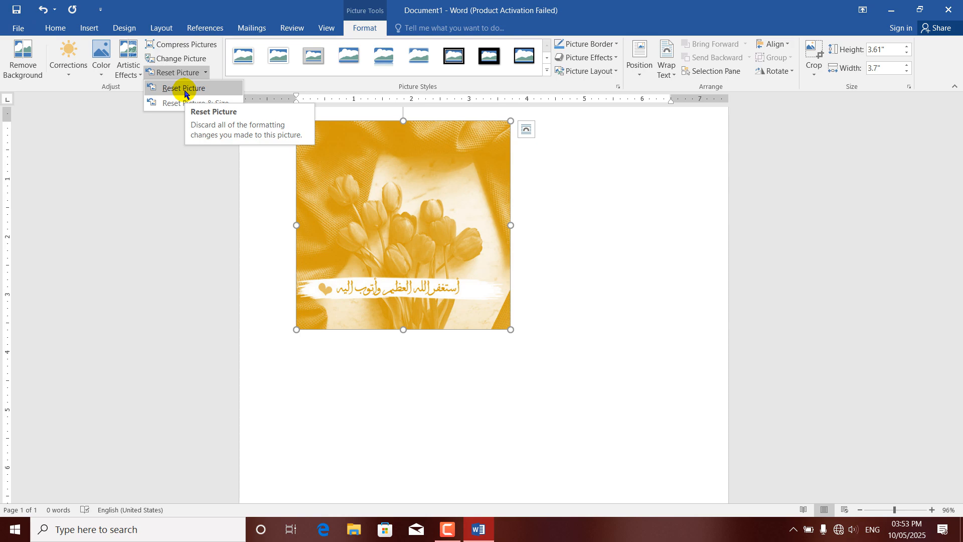
click(184, 91)
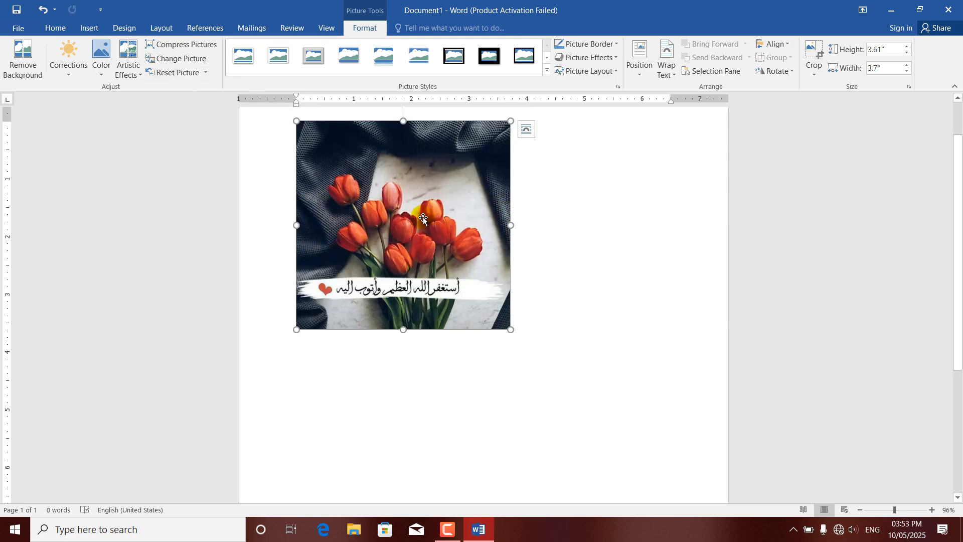
Step: Apply the second-lowest color saturation preset to the tulip picture and open the picture reset choices
click(102, 67)
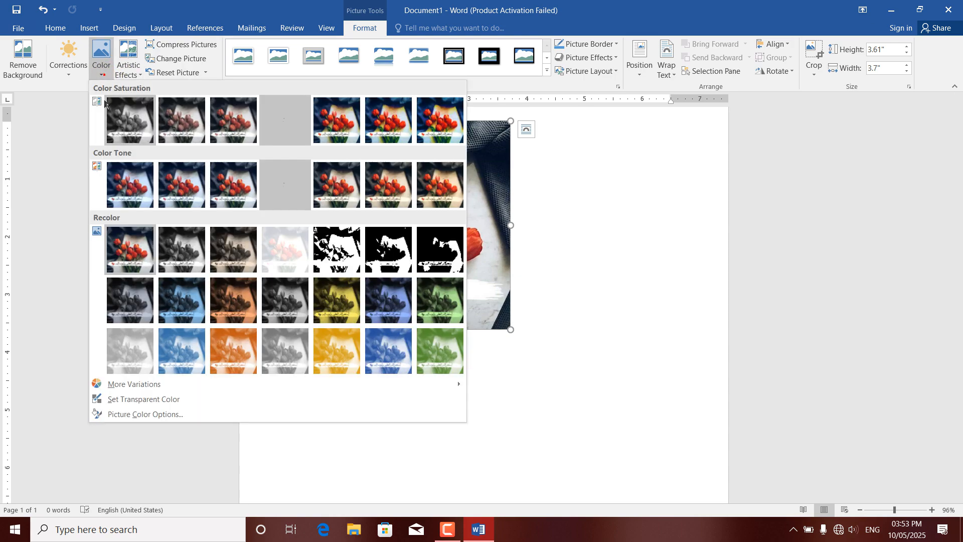
click(182, 118)
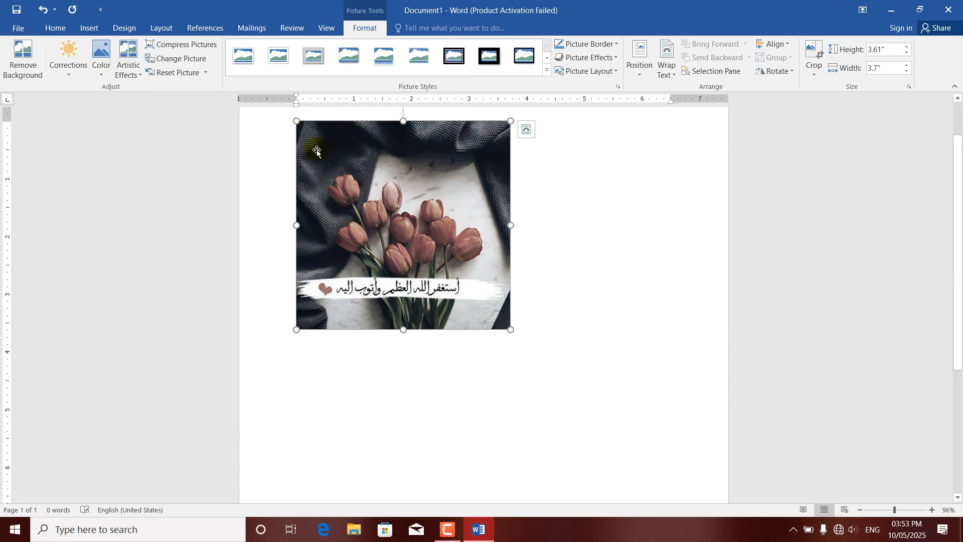
click(206, 76)
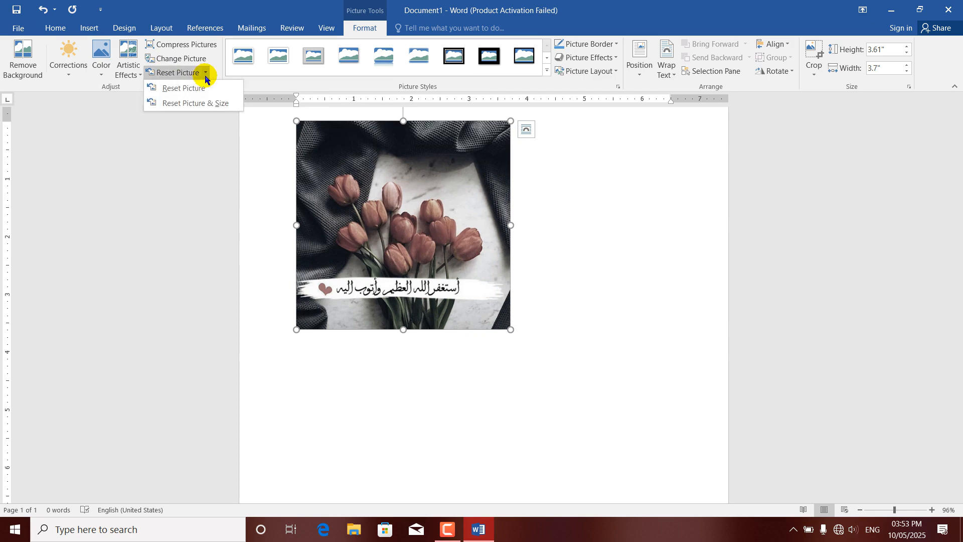